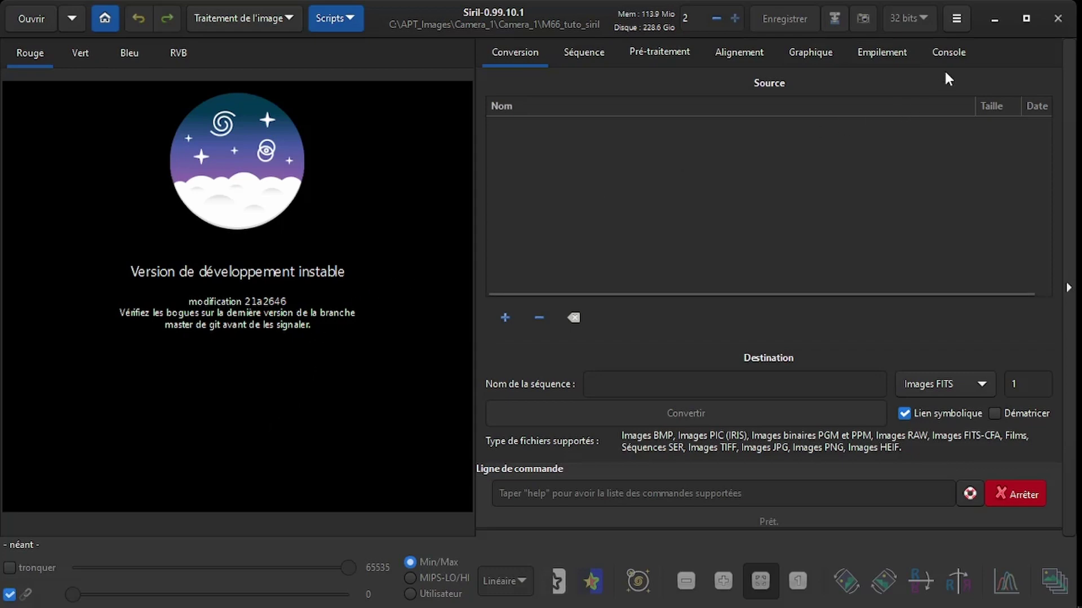
pyautogui.click(994, 18)
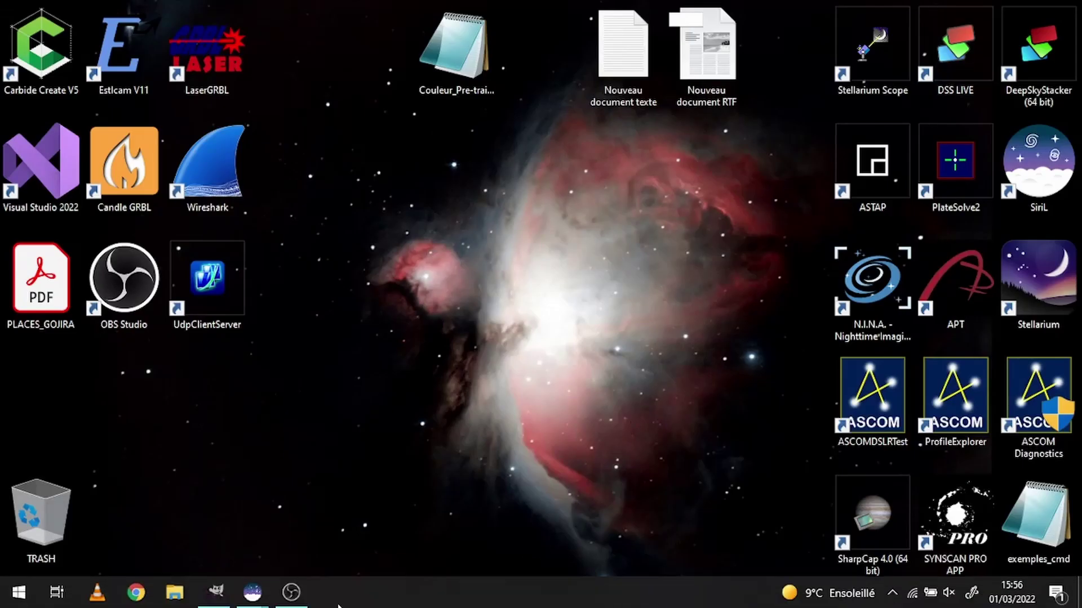
pyautogui.click(214, 592)
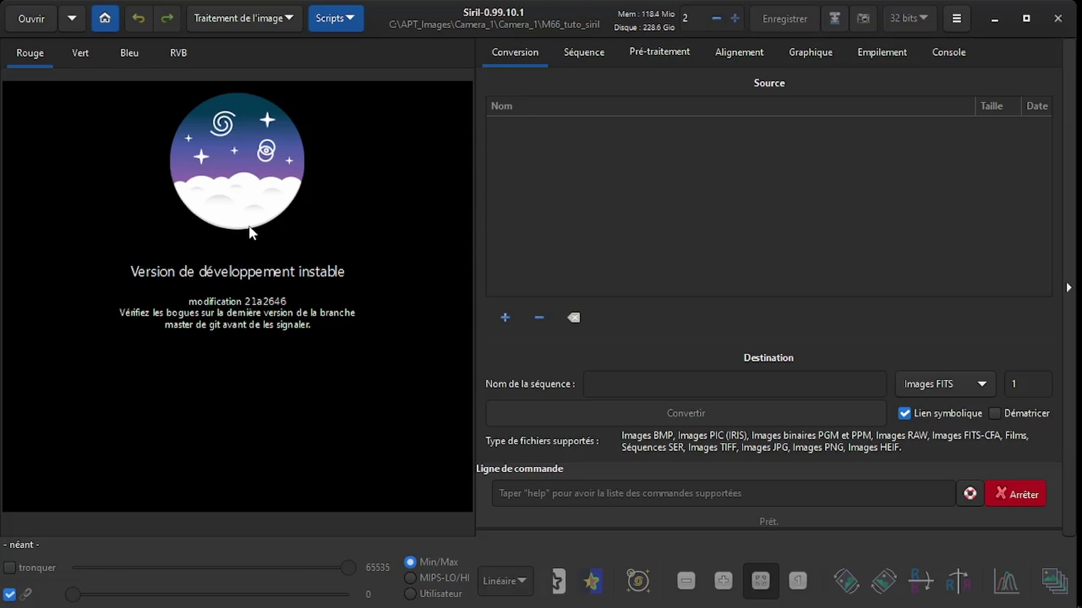
# Step: Check the contents of the brutes and darks folders in M66_tuto_siril and set the offsets folder as the working directory
pyautogui.click(98, 20)
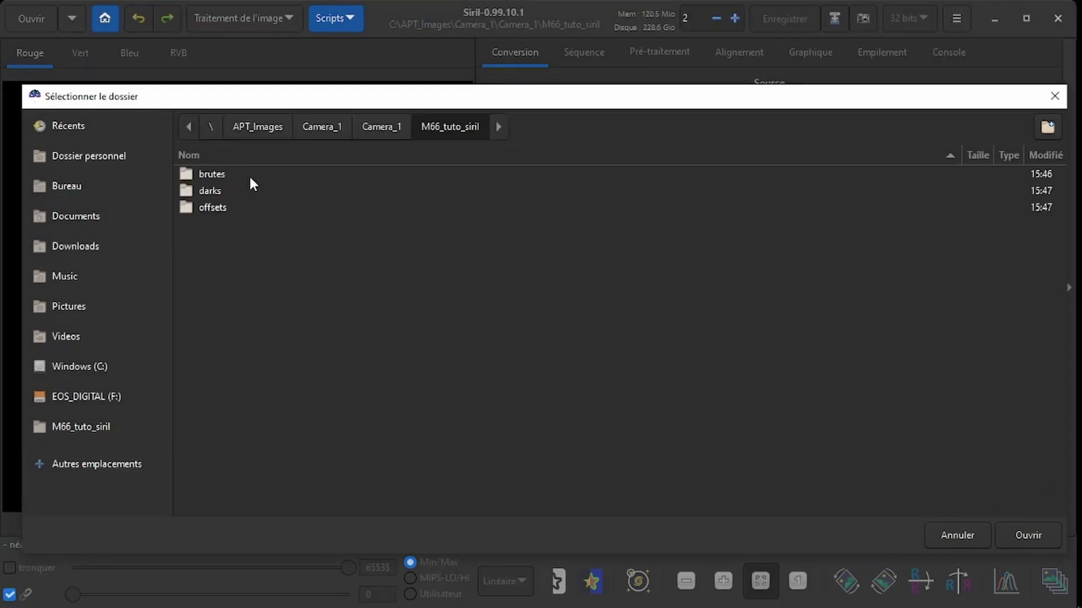
pyautogui.doubleClick(221, 173)
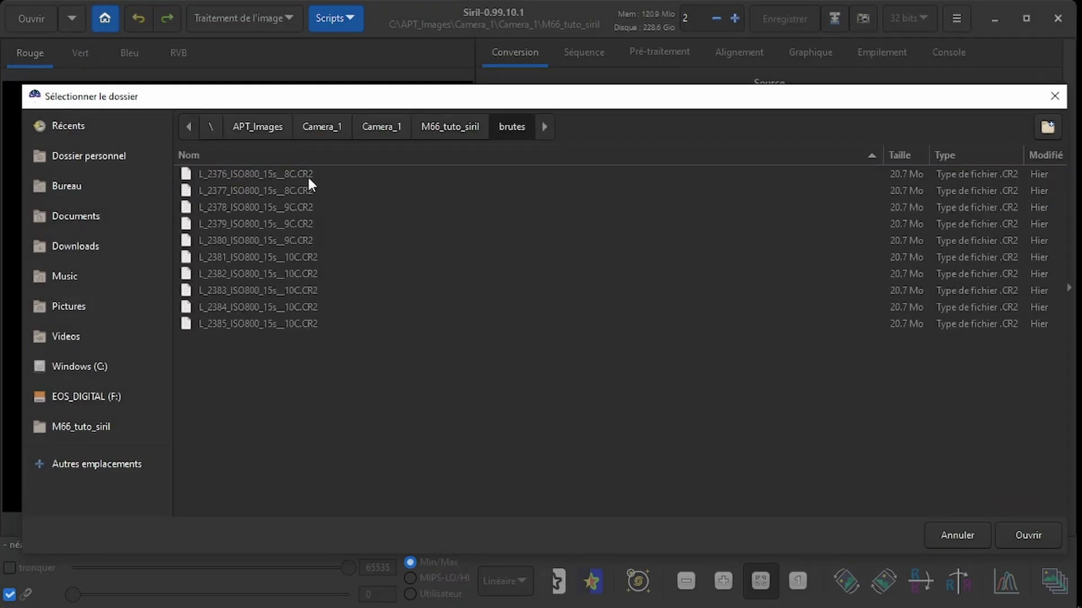
pyautogui.click(450, 128)
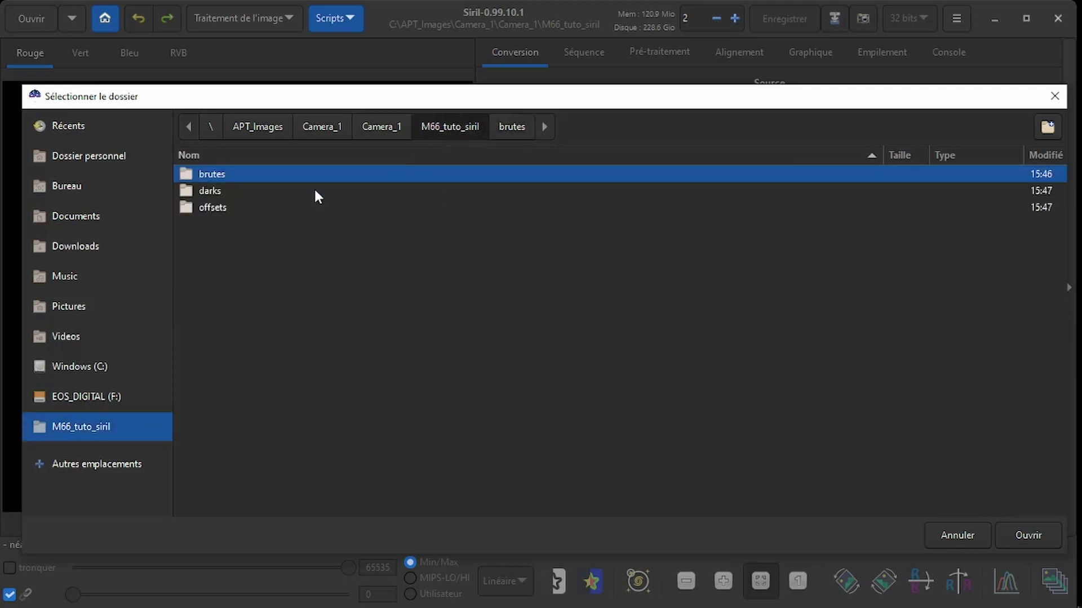
pyautogui.doubleClick(219, 191)
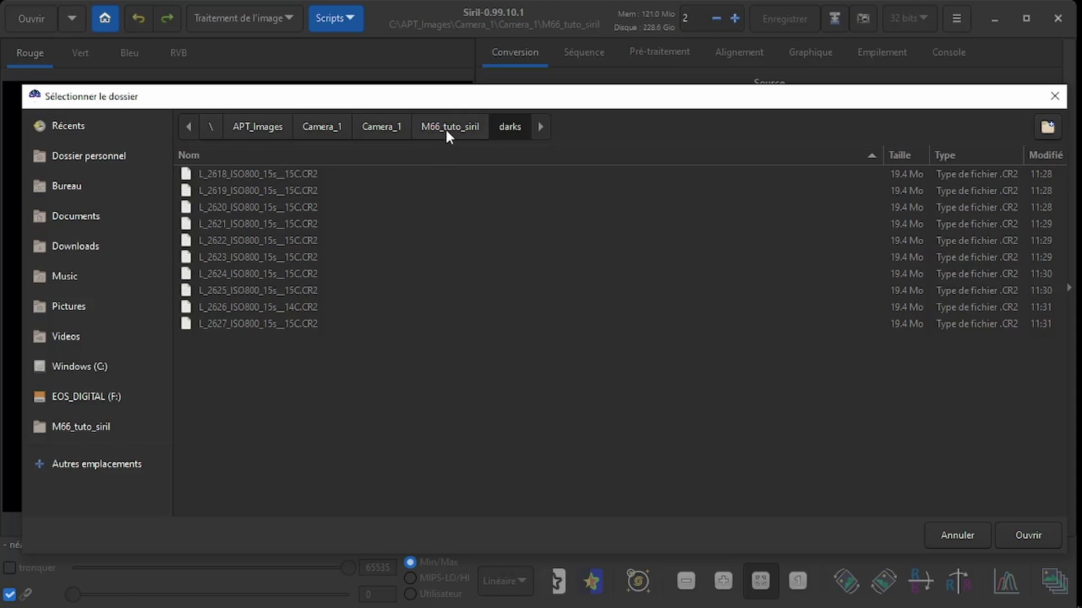
pyautogui.click(381, 128)
pyautogui.click(1023, 535)
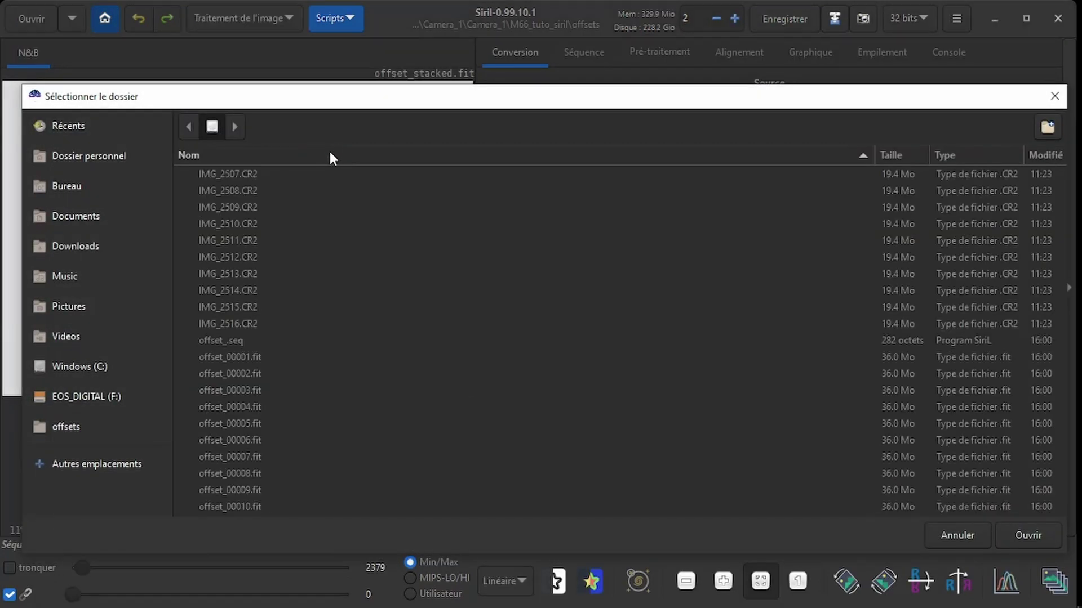
# Step: Change the working directory to the darks folder inside M66_tuto_siril
pyautogui.click(447, 129)
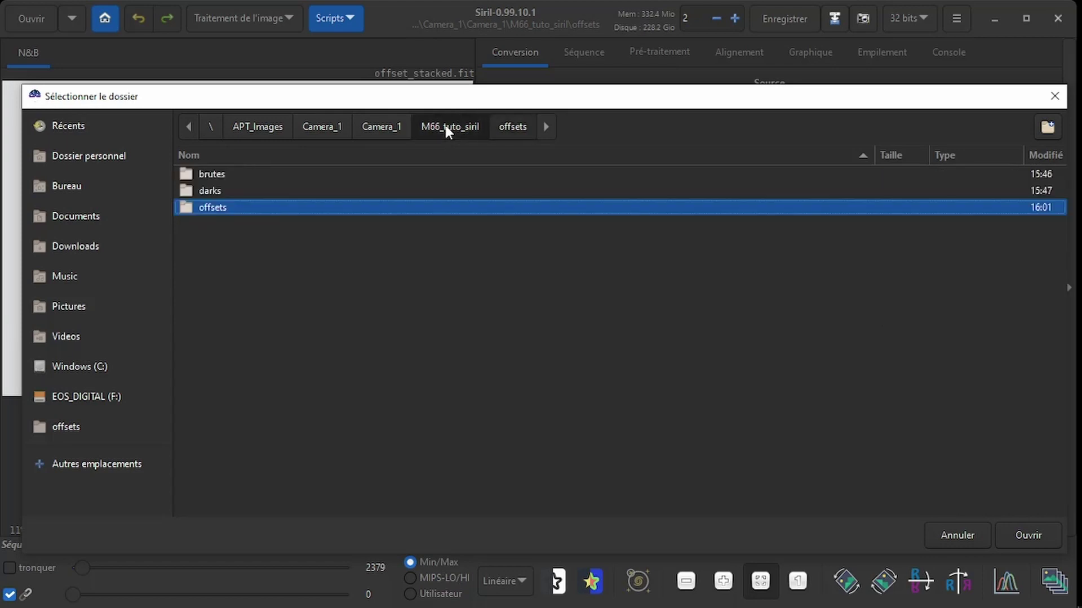
pyautogui.click(225, 191)
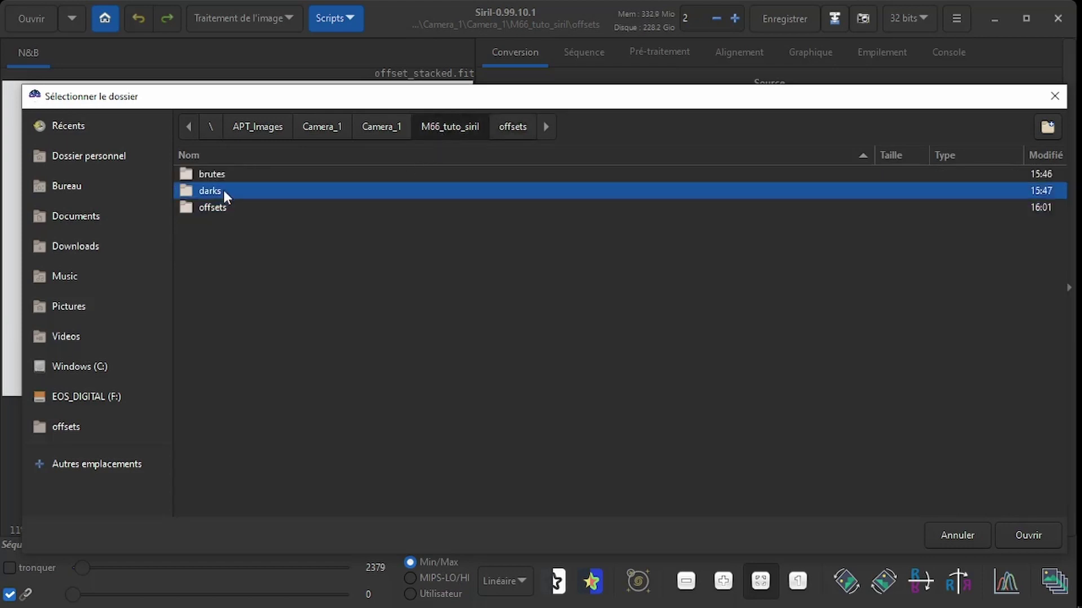
pyautogui.click(1021, 537)
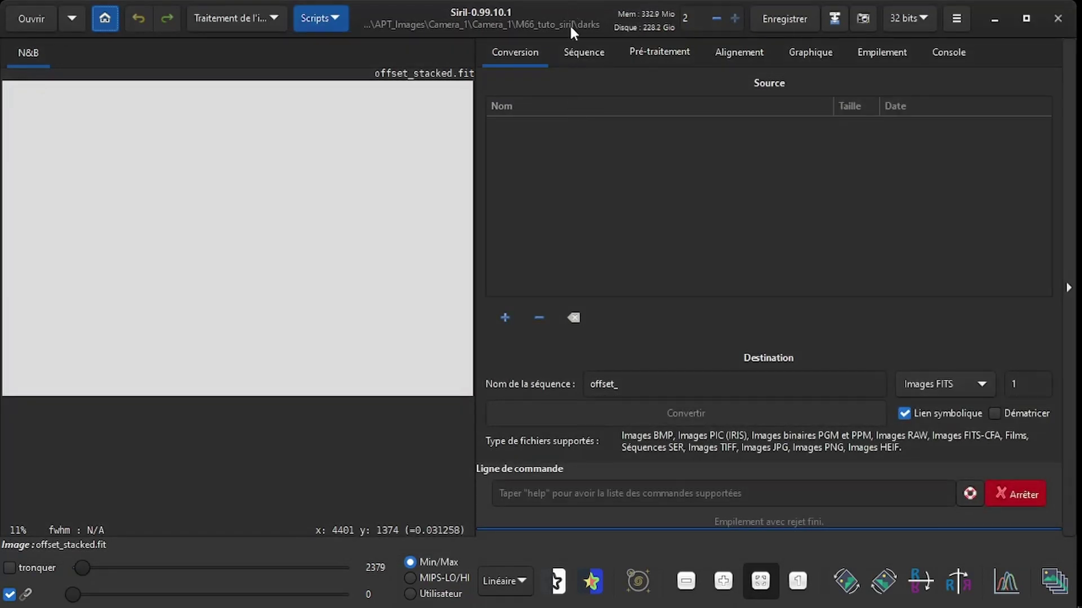
# Step: Load the dark frames L_2618 through L_2627 as source files and convert them into a FITS sequence named darks_
pyautogui.click(504, 318)
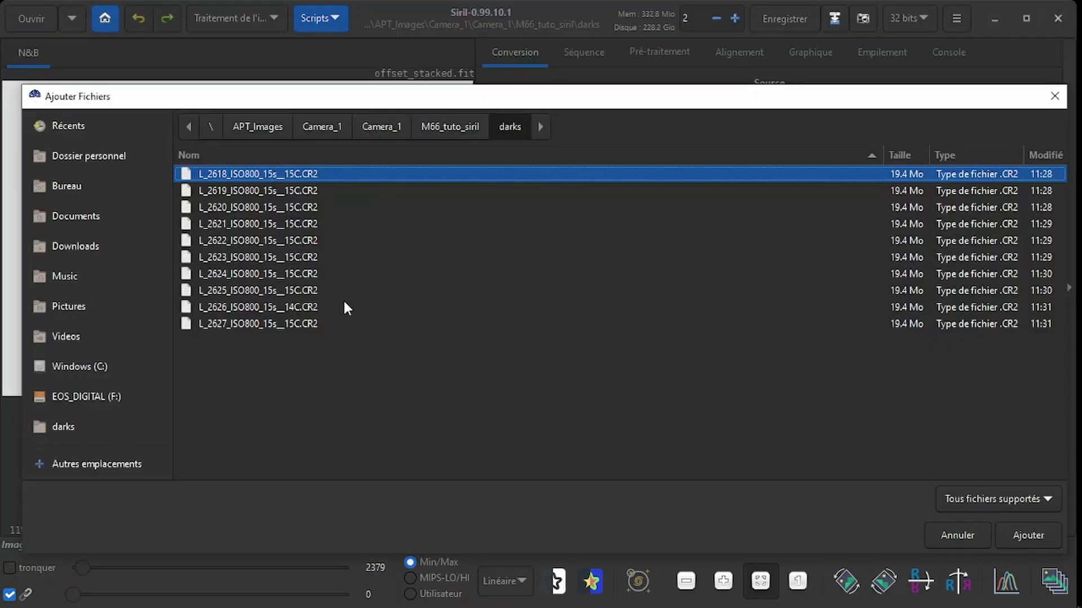
pyautogui.keyDown('shift'); pyautogui.click(310, 321); pyautogui.keyUp('shift')
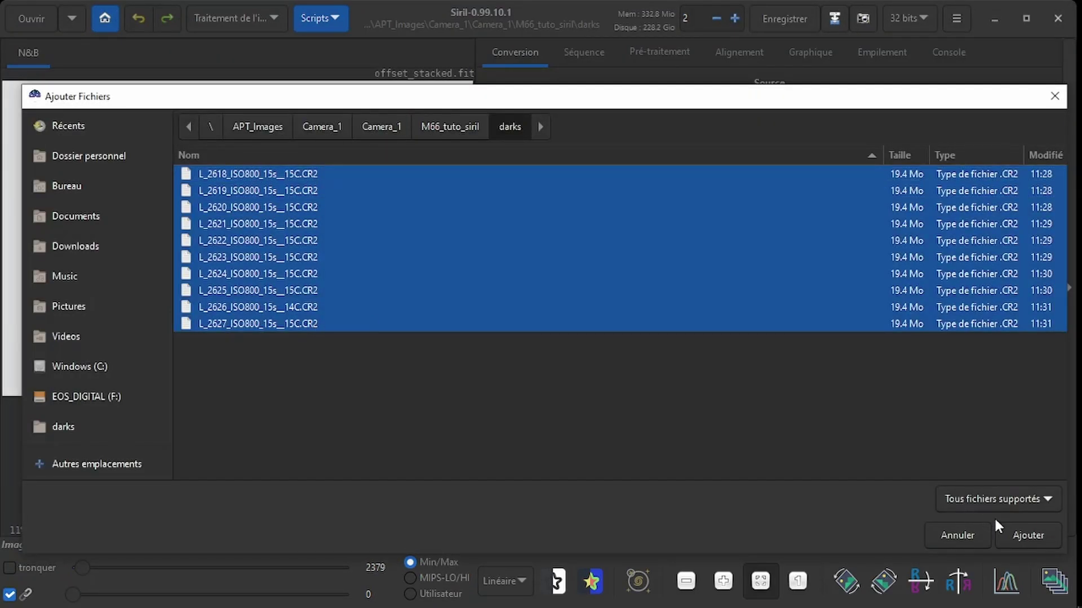
pyautogui.click(1016, 533)
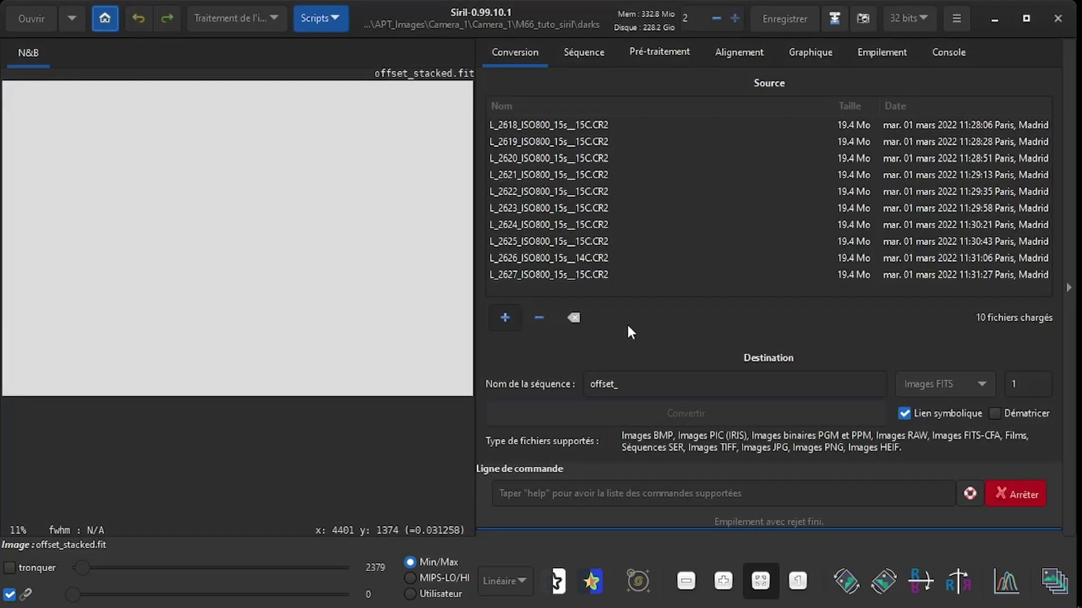
pyautogui.doubleClick(641, 384)
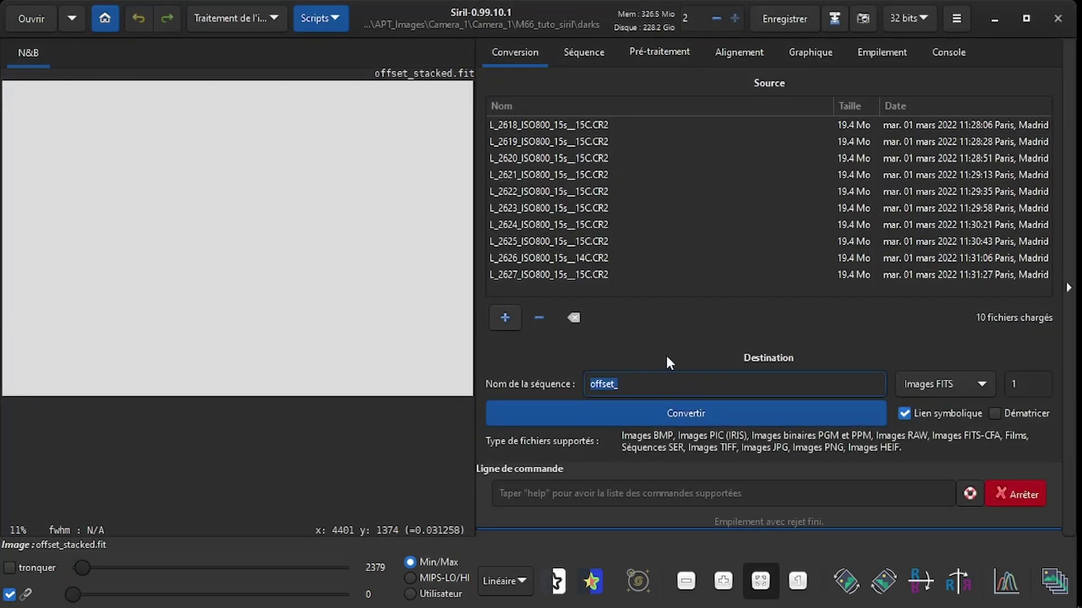
pyautogui.write('darks_')
pyautogui.click(754, 412)
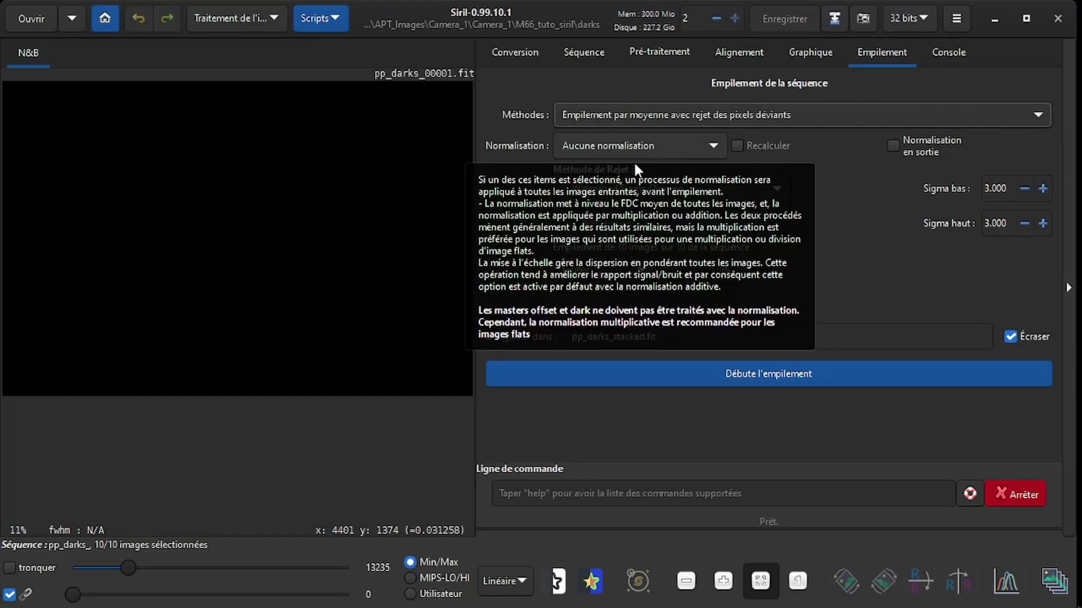
# Step: Stack the pp_darks_ sequence by average with pixel rejection and no normalisation, saving to pp_darks_stacked.fit
pyautogui.click(570, 369)
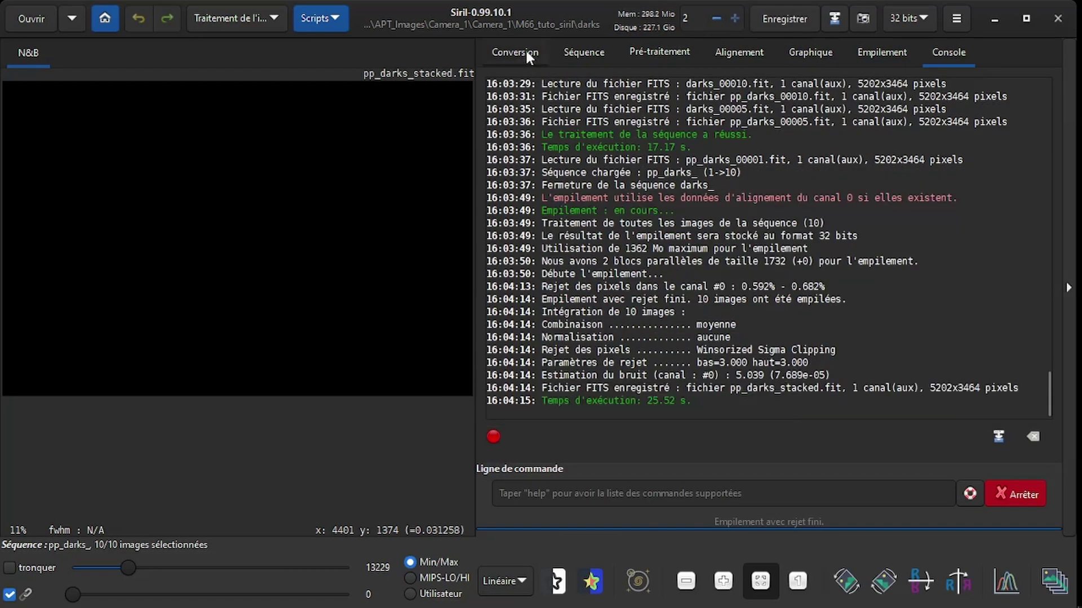
# Step: Empty the conversion source list of dark frames and set the brutes folder of M66_tuto_siril as the working directory
pyautogui.click(525, 48)
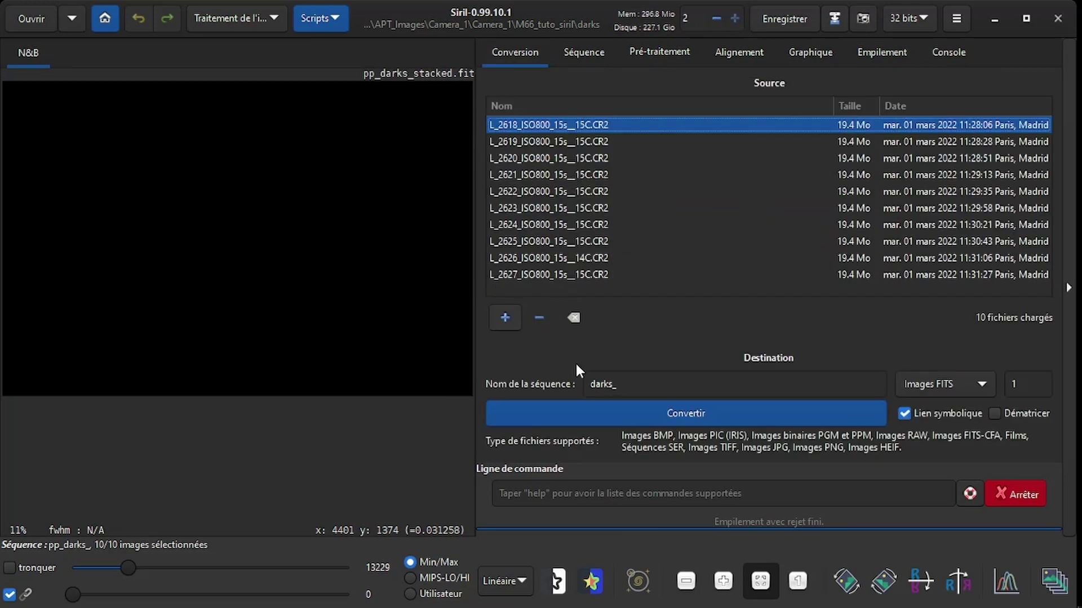
pyautogui.click(574, 317)
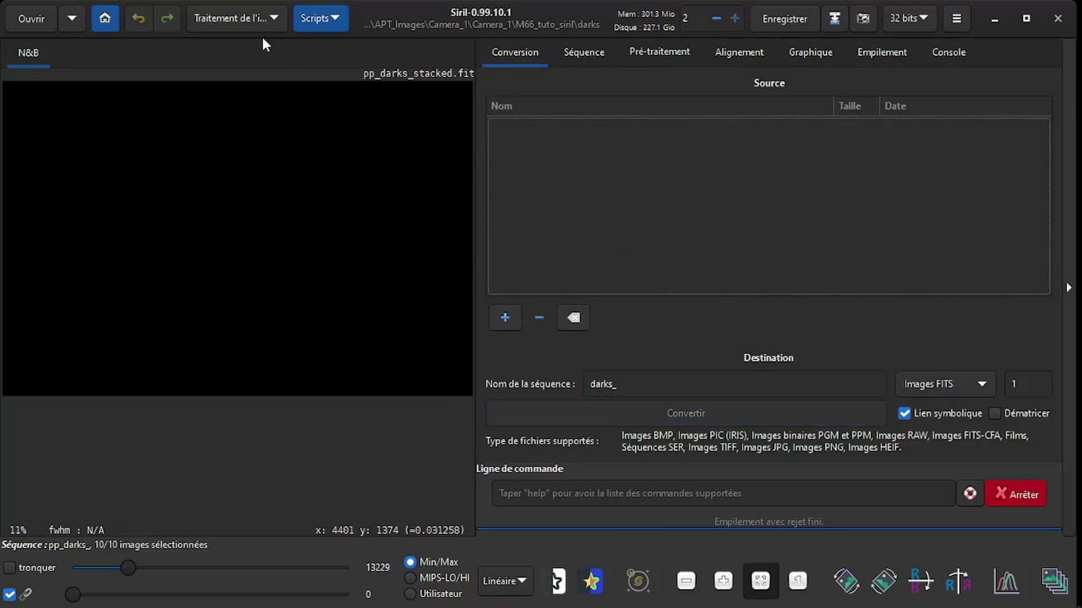
pyautogui.click(113, 25)
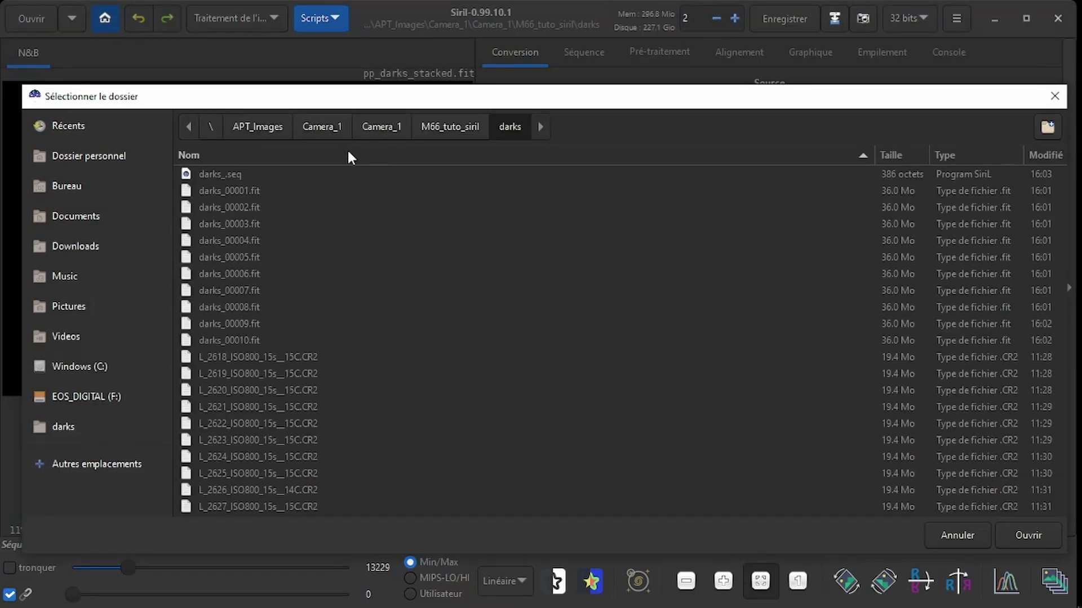
pyautogui.click(453, 128)
pyautogui.click(219, 175)
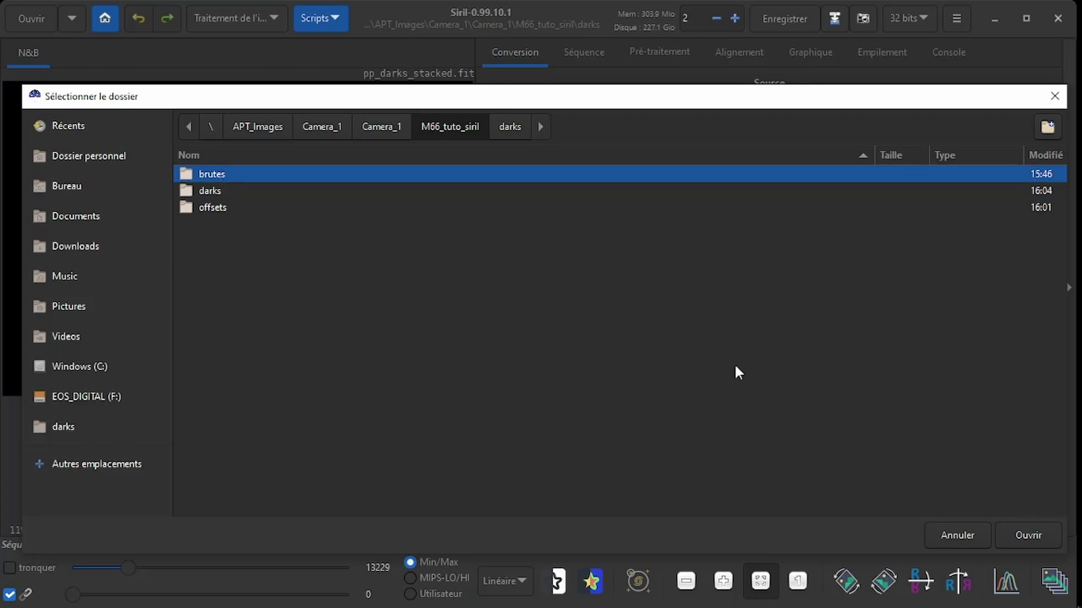
pyautogui.click(1021, 530)
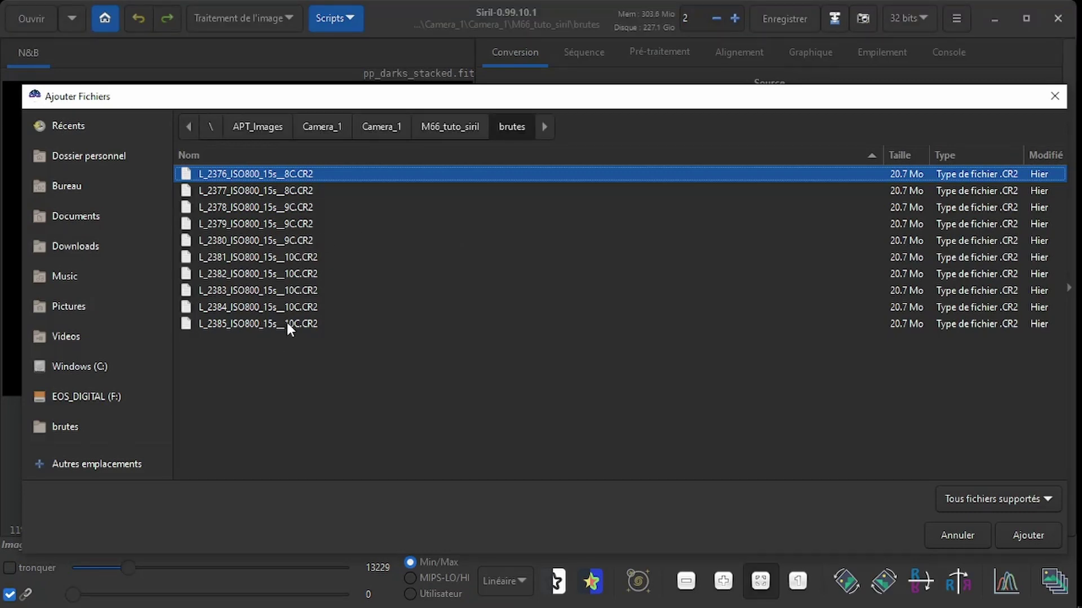
# Step: Load the light frames L_2376 through L_2385 as source files and convert them into a FITS sequence named brutes_
pyautogui.keyDown('shift'); pyautogui.click(288, 323); pyautogui.keyUp('shift')
pyautogui.click(1007, 539)
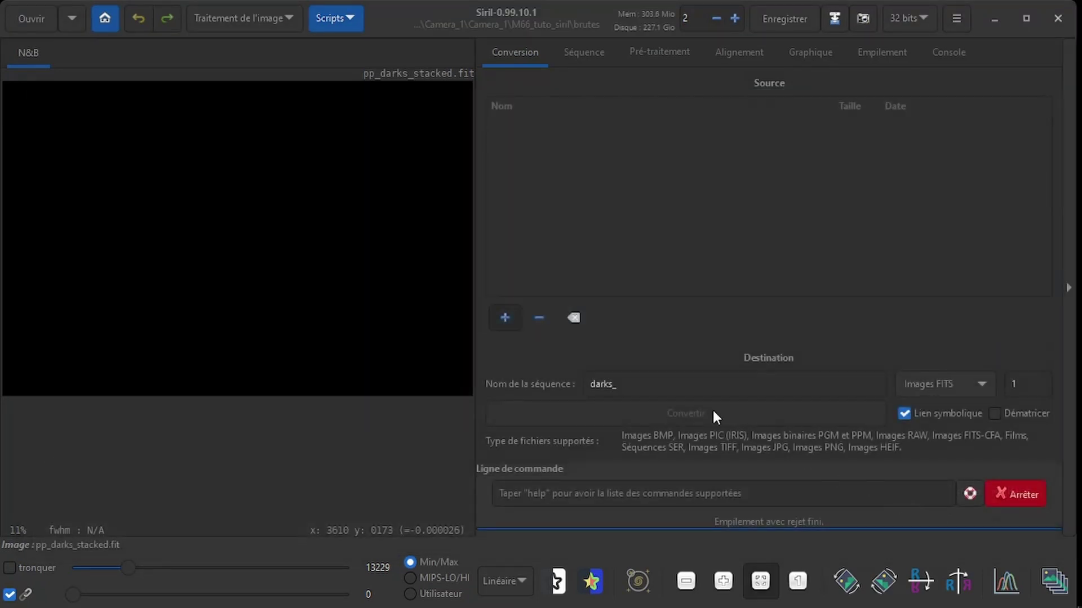
pyautogui.moveTo(621, 383); pyautogui.dragTo(584, 381)
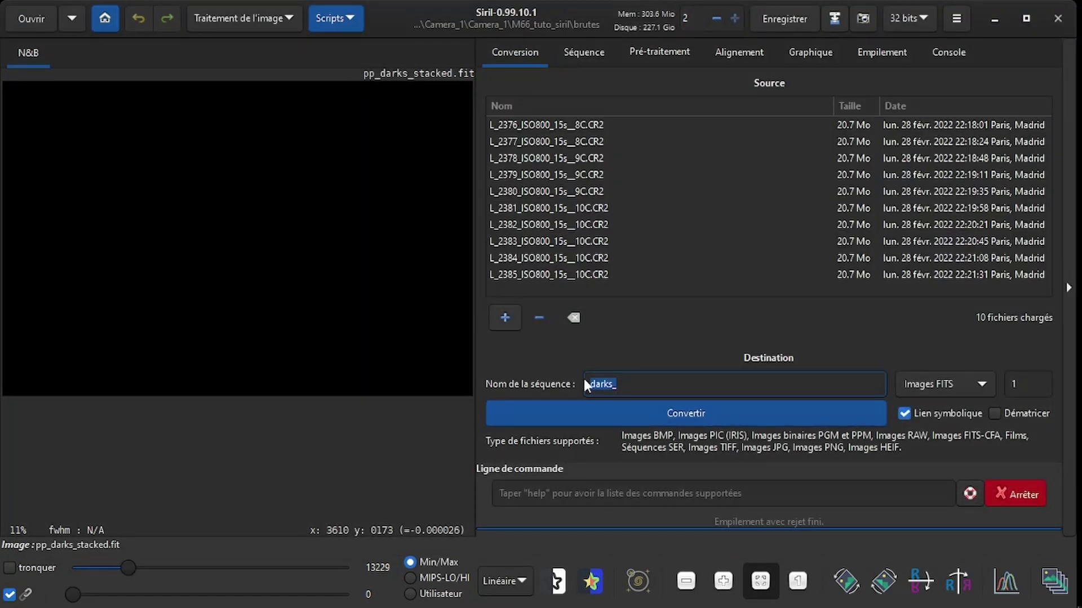
pyautogui.write('brutes_')
pyautogui.click(675, 413)
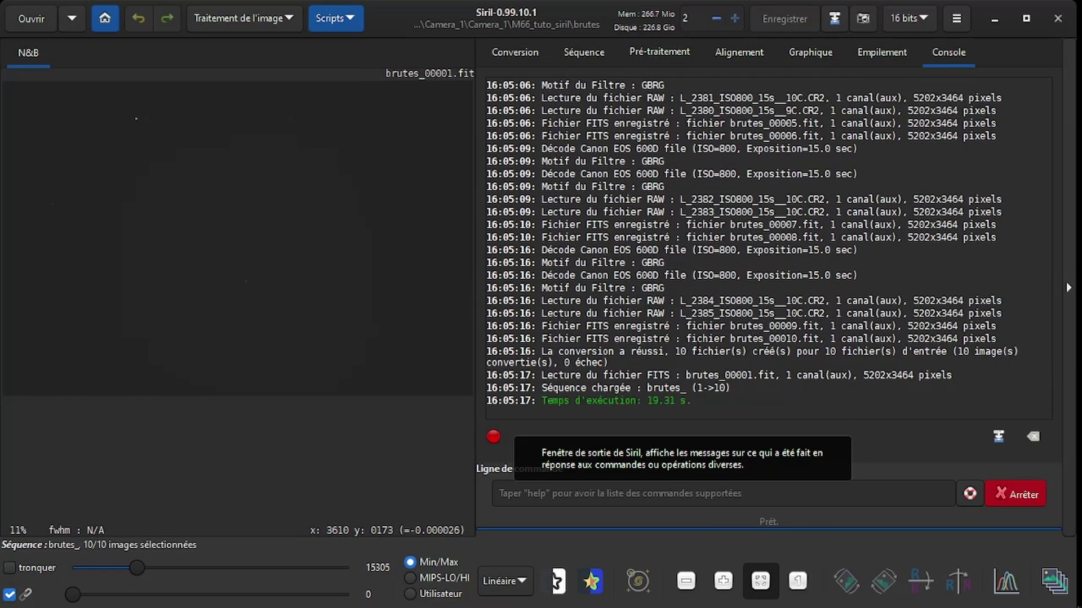
# Step: Configure preprocessing to skip the offset and use pp_darks_stacked.fit from the darks folder as the master dark
pyautogui.click(636, 51)
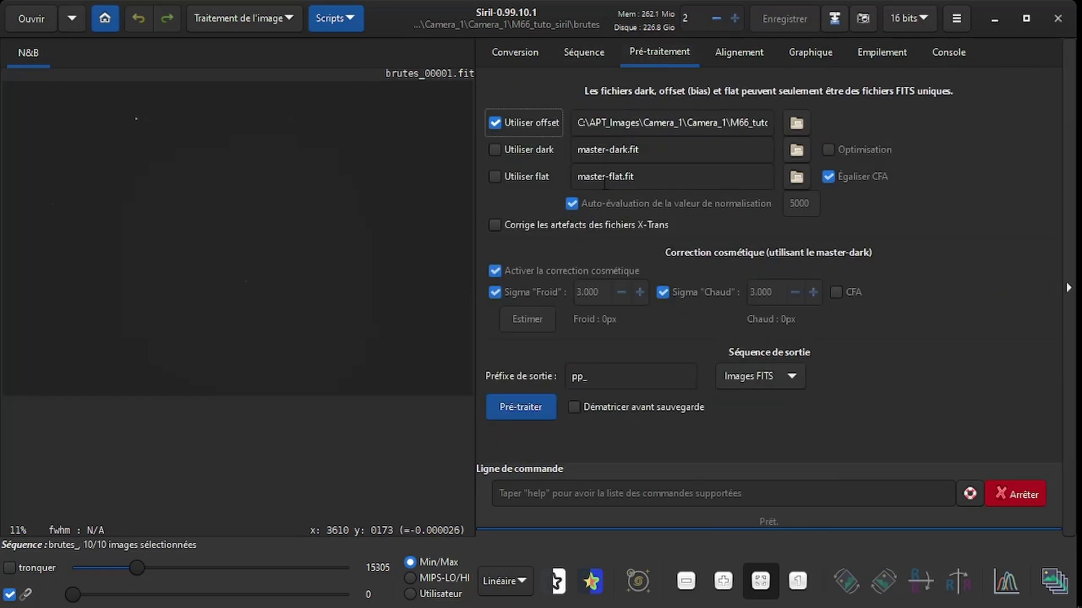
pyautogui.click(493, 124)
pyautogui.click(494, 148)
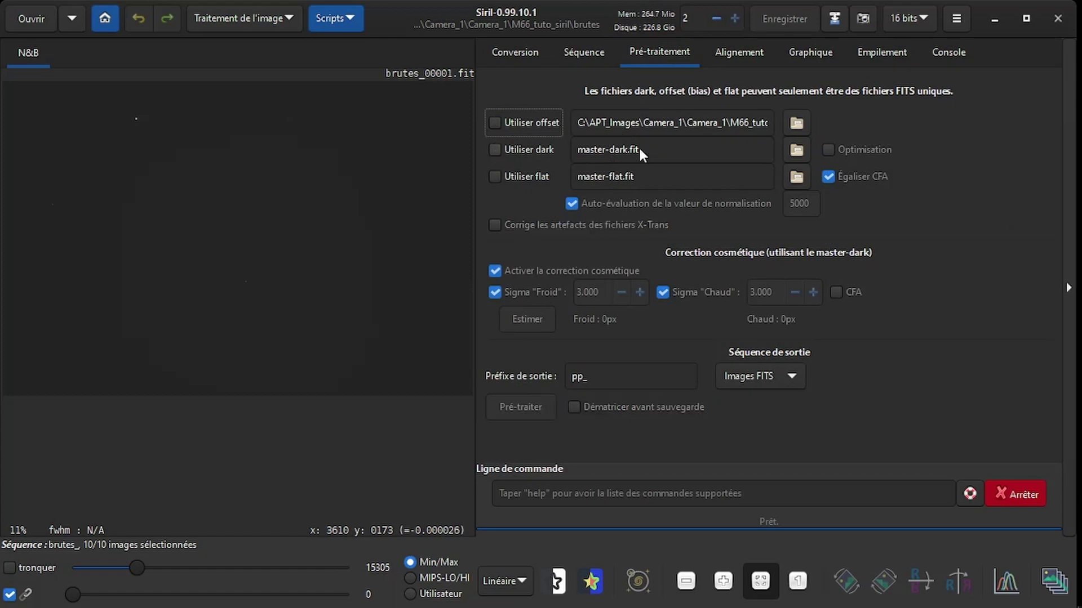
pyautogui.click(796, 150)
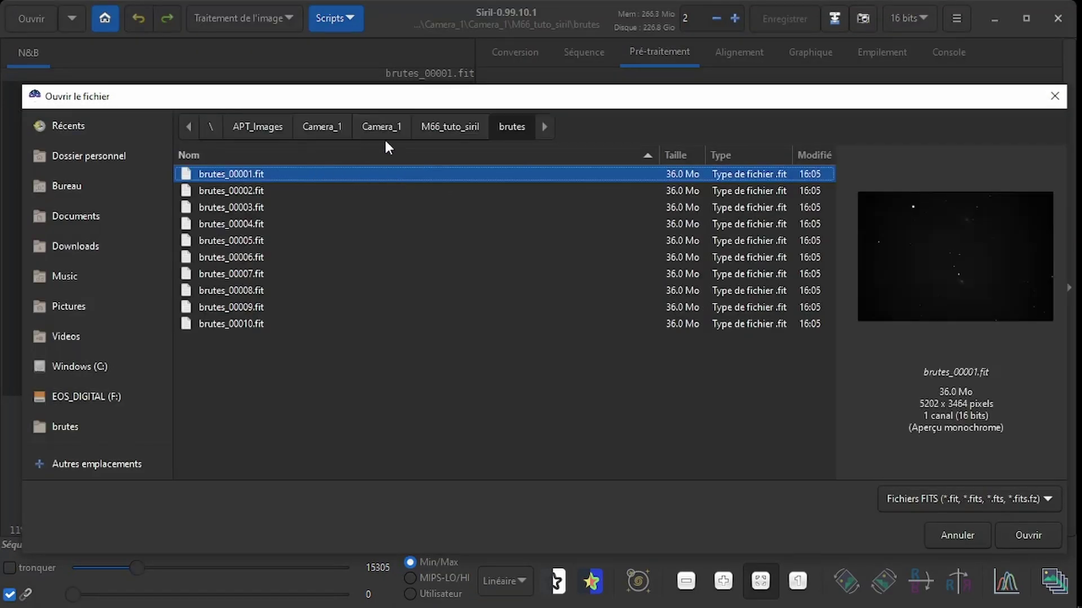
pyautogui.click(459, 127)
pyautogui.doubleClick(231, 191)
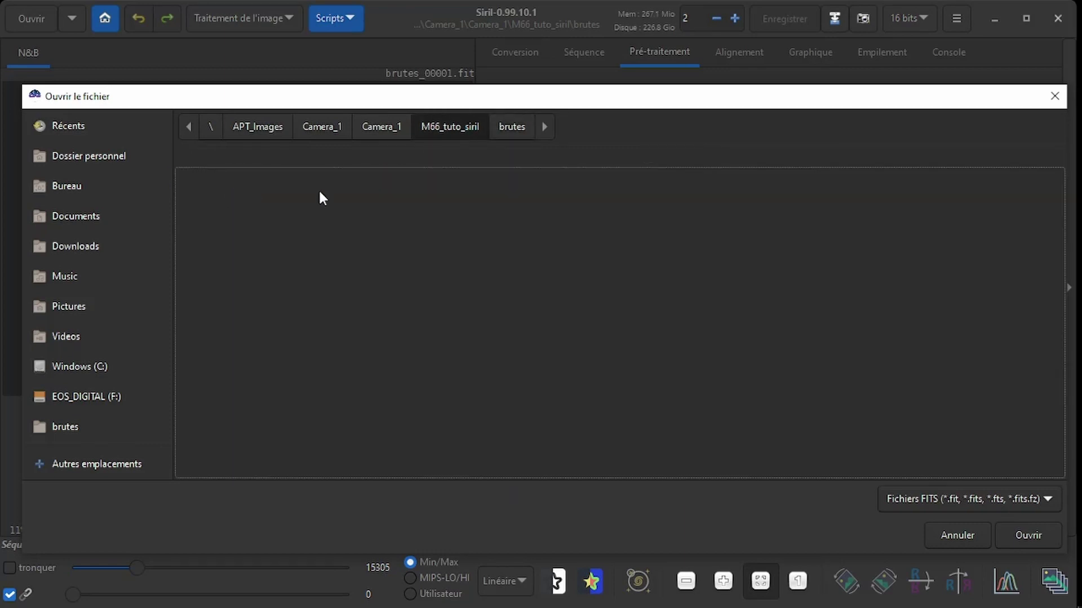
pyautogui.scroll(-1, 338, 316)
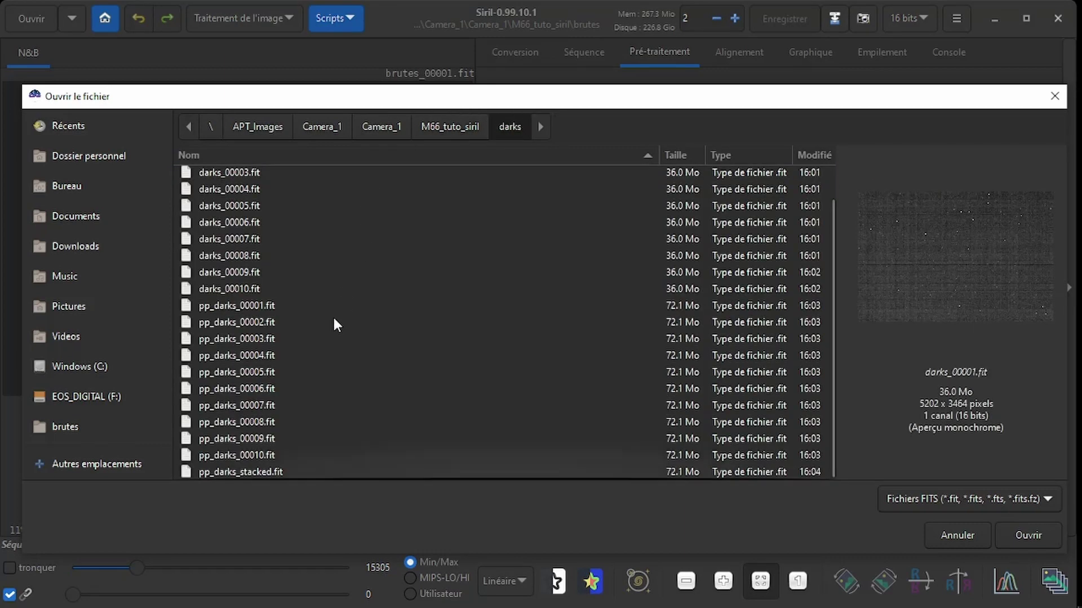
pyautogui.click(271, 471)
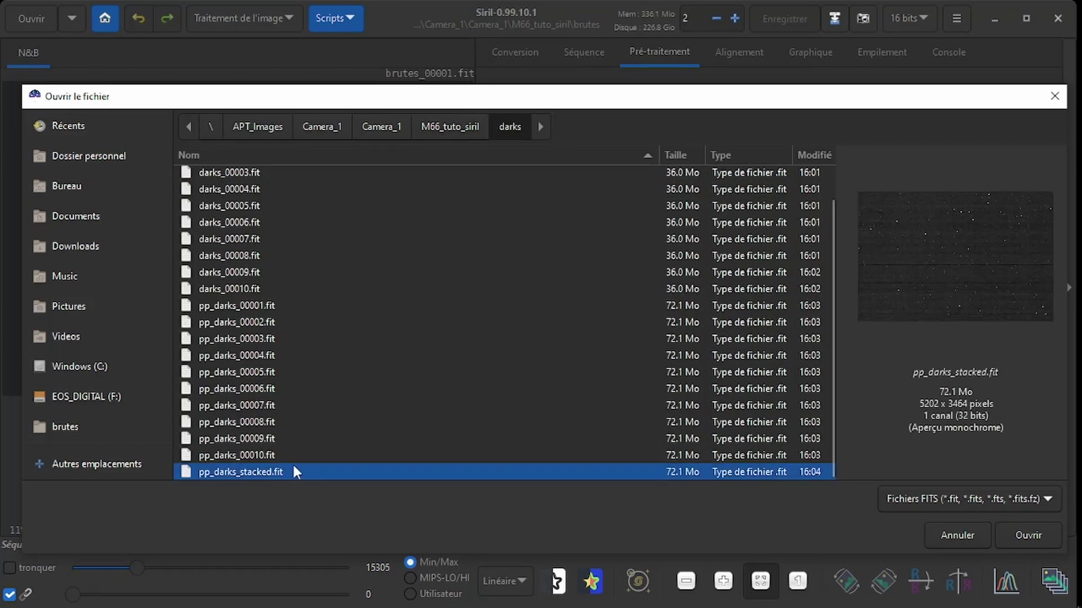
pyautogui.click(1014, 537)
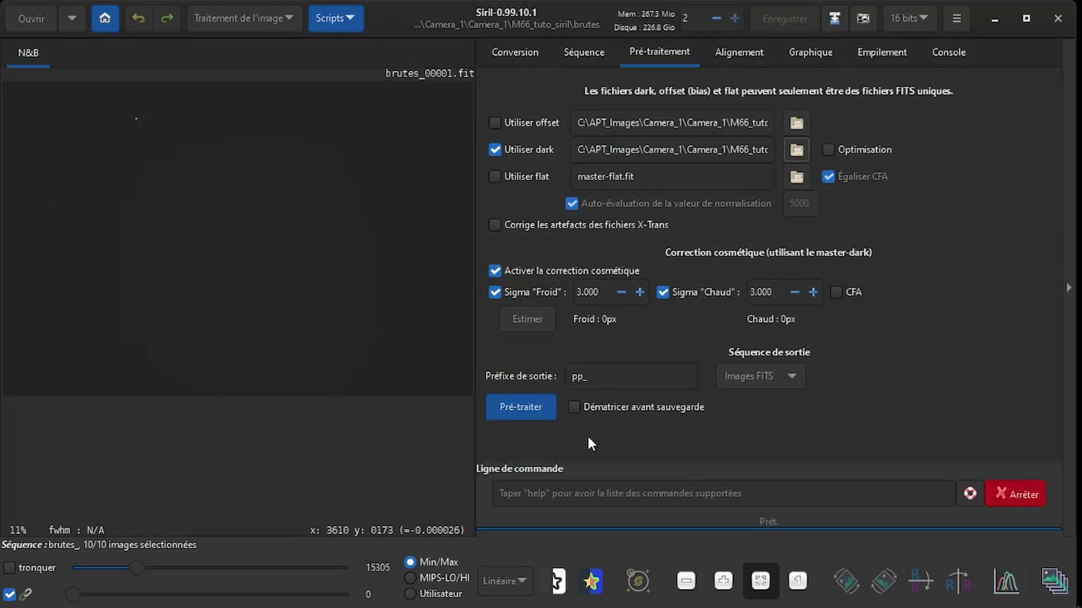
# Step: Enable dark optimisation, estimate the cosmetic correction pixels, and preprocess the brutes_ sequence with debayering before saving
pyautogui.click(829, 150)
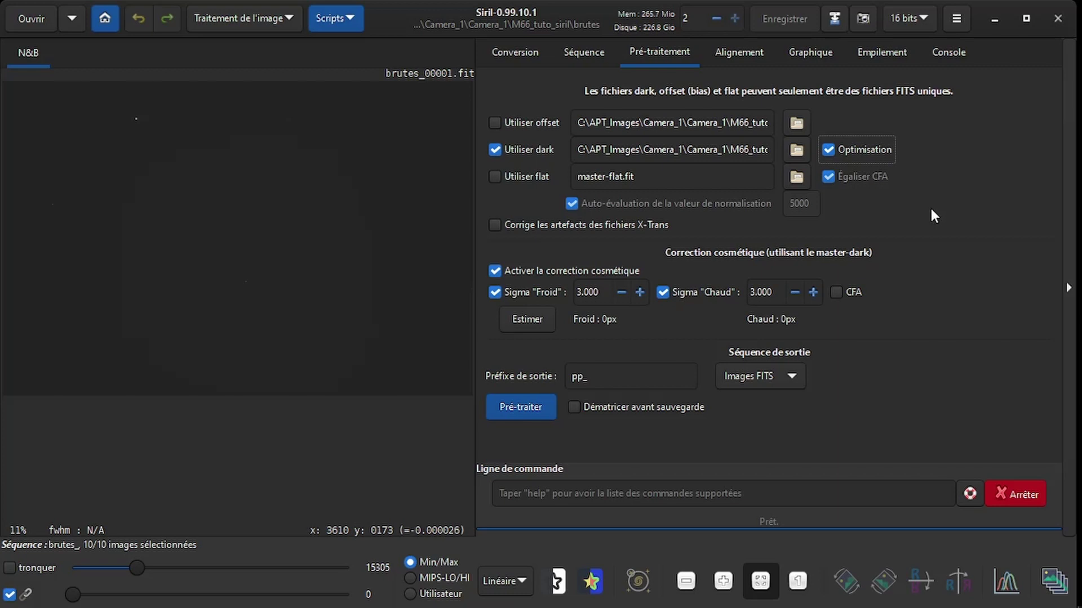
pyautogui.click(526, 320)
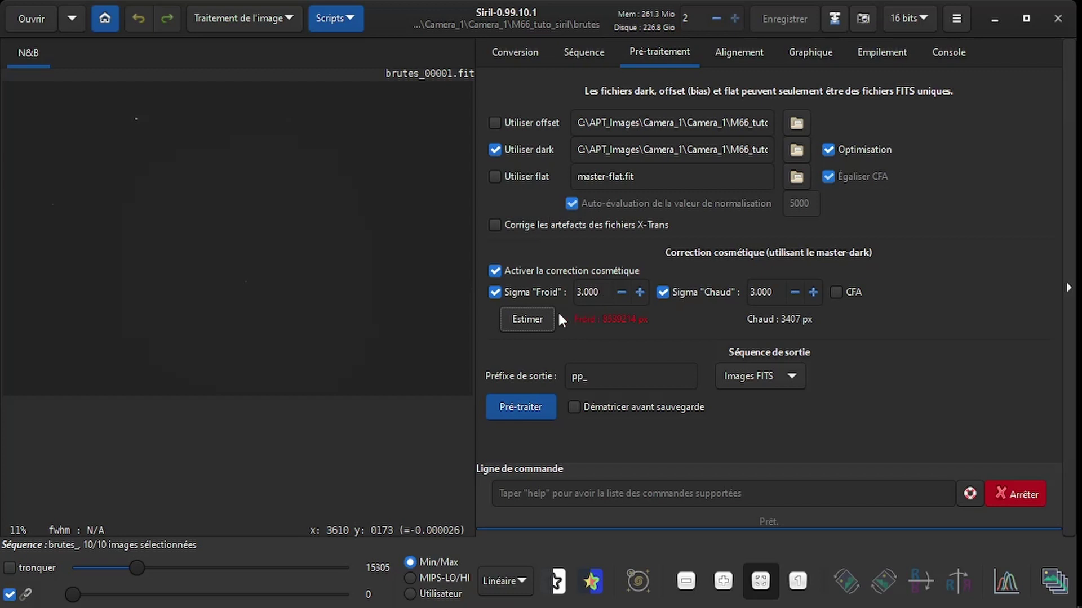
pyautogui.moveTo(597, 317)
pyautogui.click(575, 405)
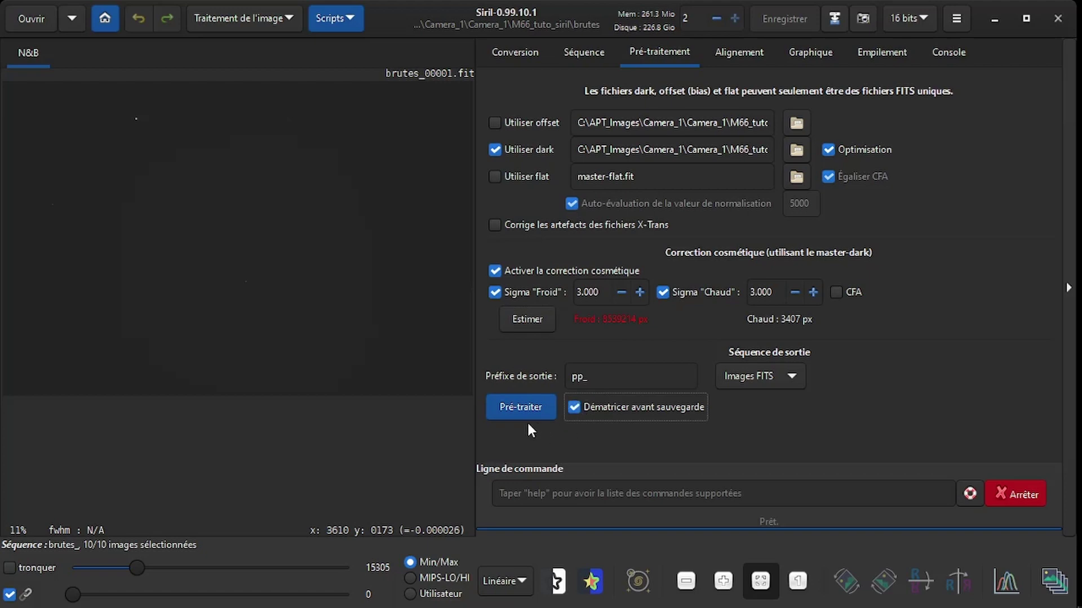
pyautogui.click(518, 409)
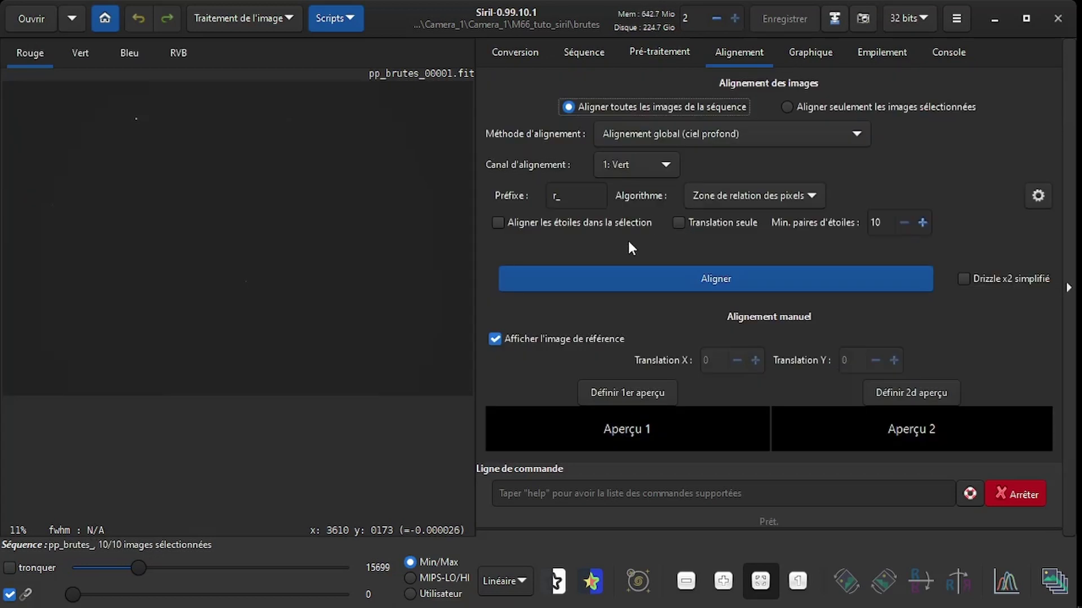
# Step: Switch the preview of the pp_brutes_ sequence to the Auto ajustement display mode
pyautogui.click(516, 579)
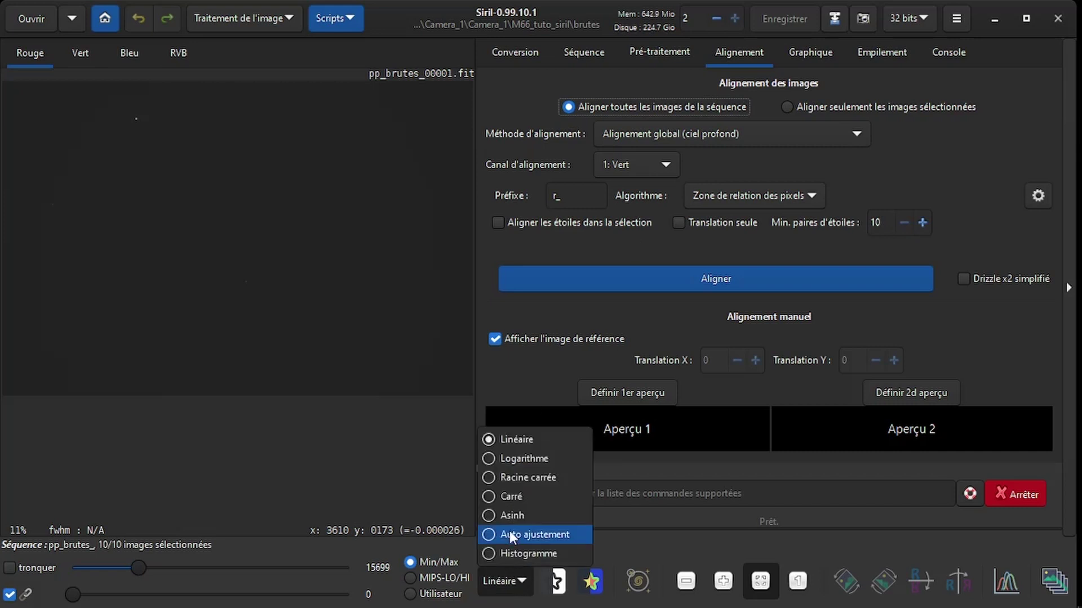
pyautogui.press('Escape')
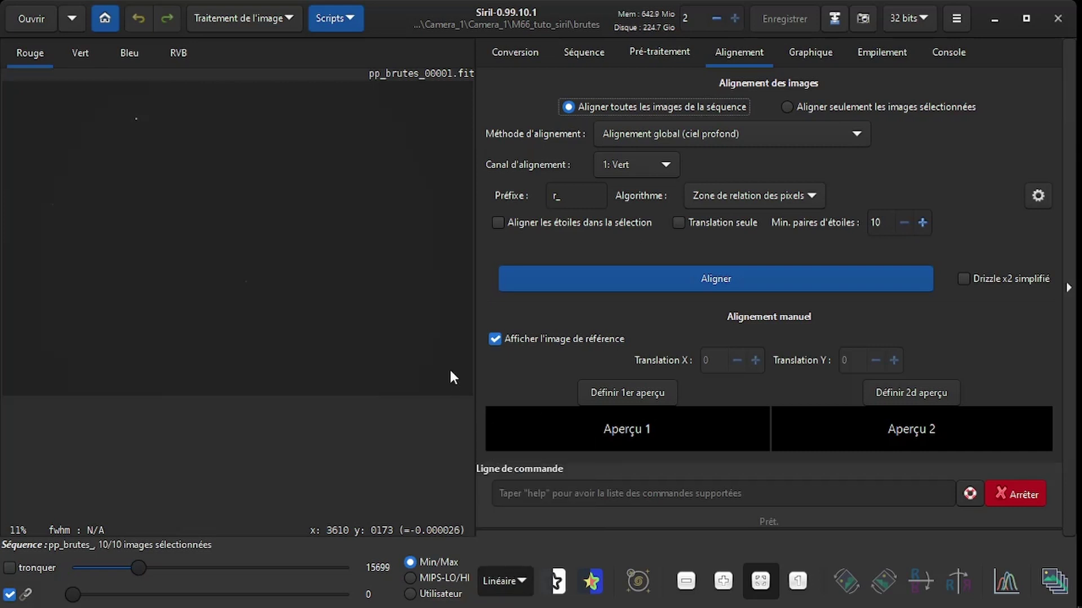
pyautogui.hotkey('ctrl', 'a')
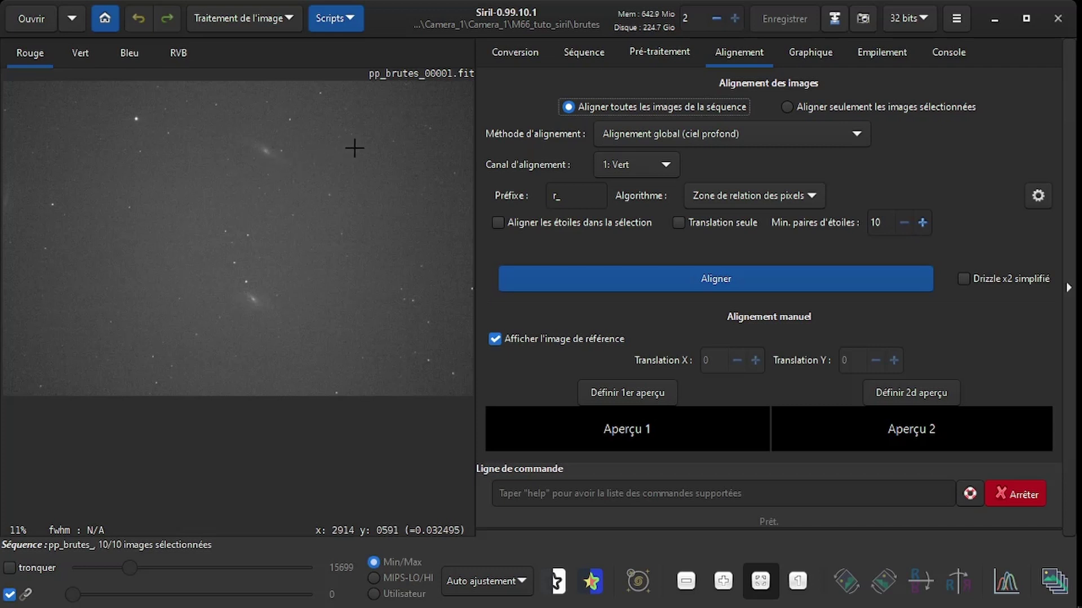
# Step: Set pp_brutes_00006.fit as the reference image of the sequence and align all its images with the global deep-sky method
pyautogui.click(1054, 584)
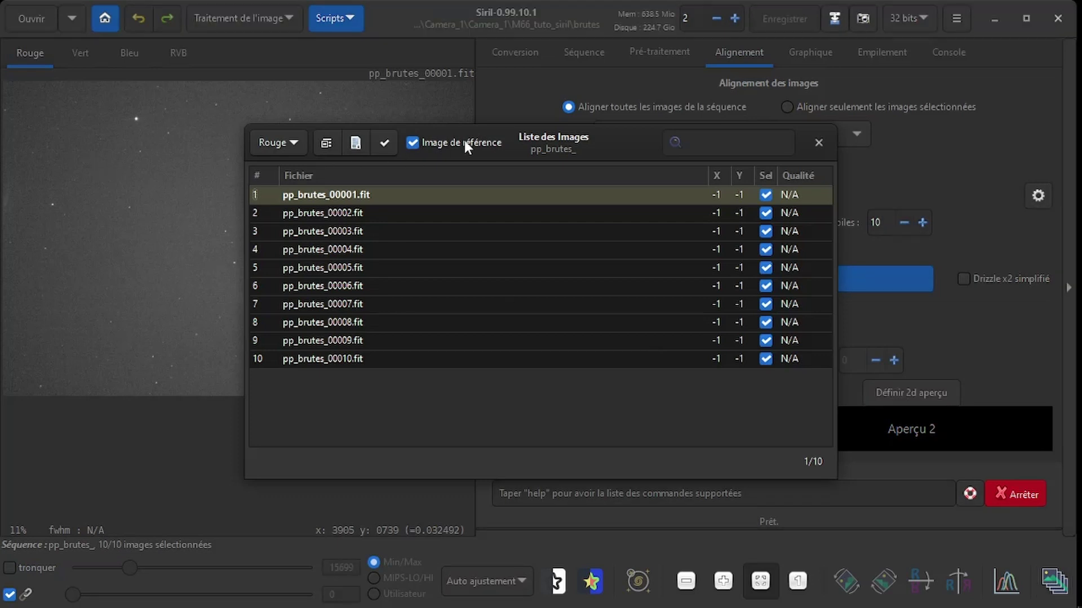
pyautogui.moveTo(633, 135); pyautogui.dragTo(706, 103)
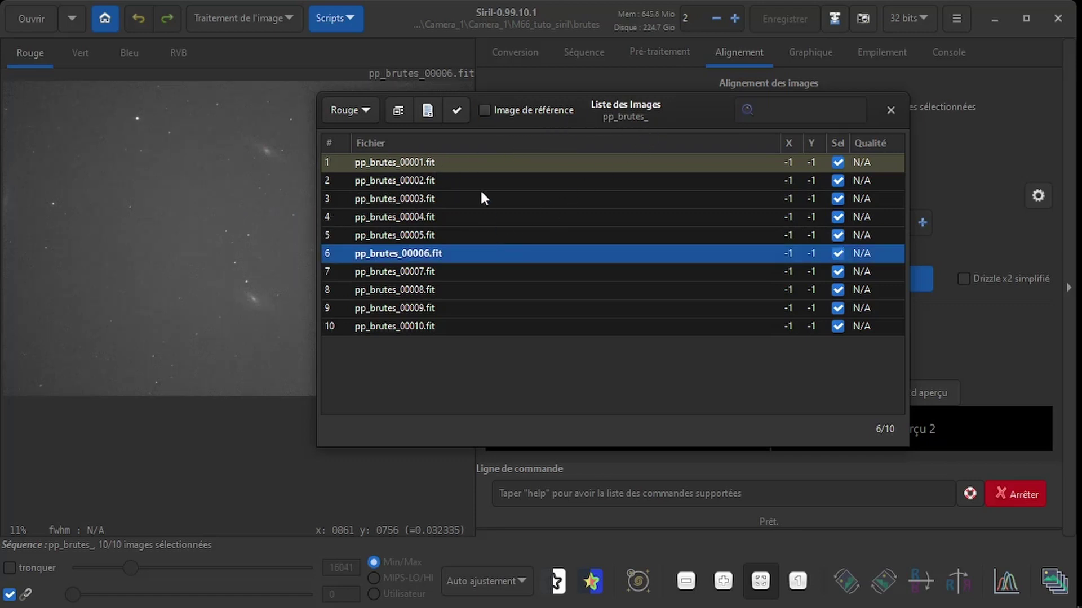
pyautogui.click(483, 109)
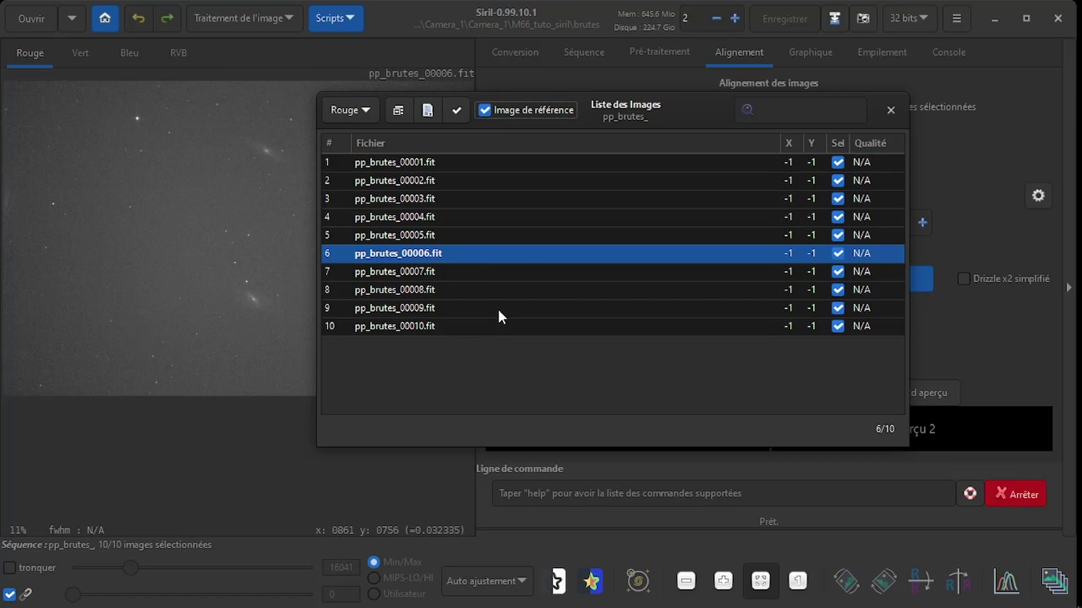
pyautogui.moveTo(667, 119); pyautogui.dragTo(709, 103)
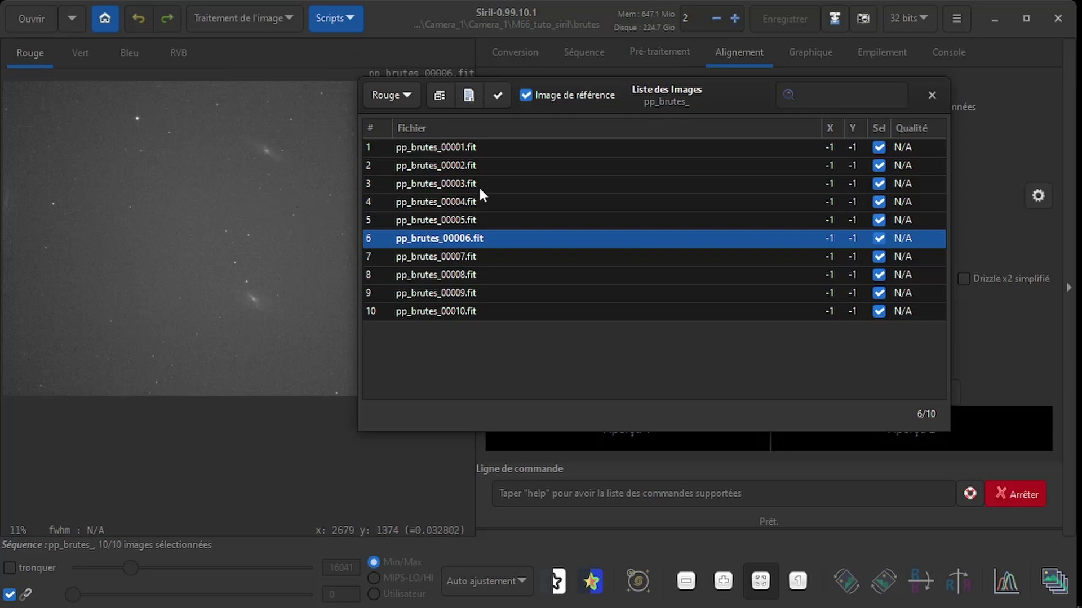
pyautogui.click(933, 95)
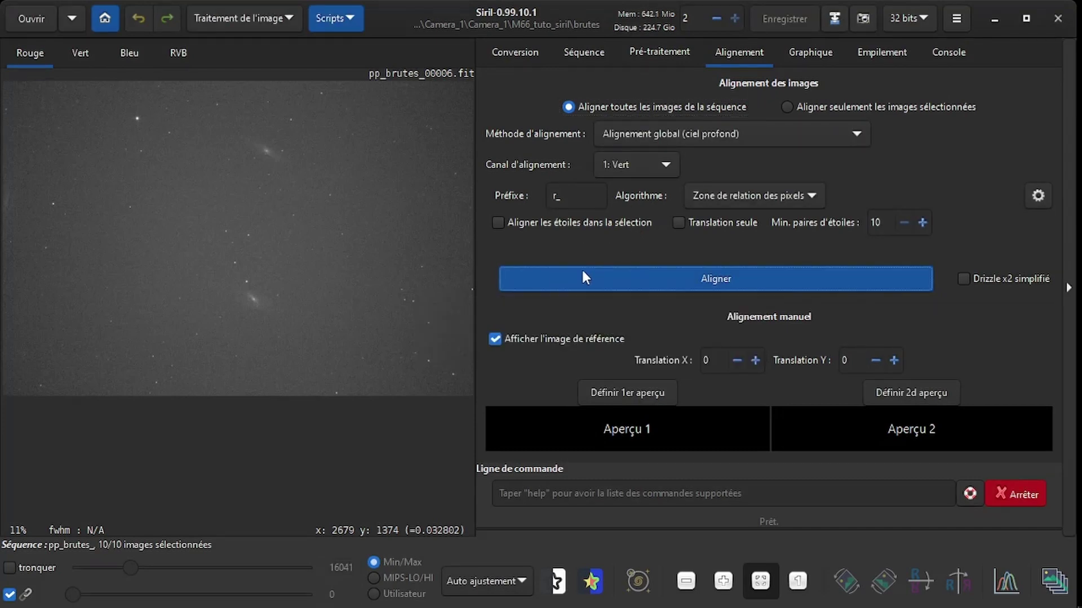
pyautogui.click(581, 267)
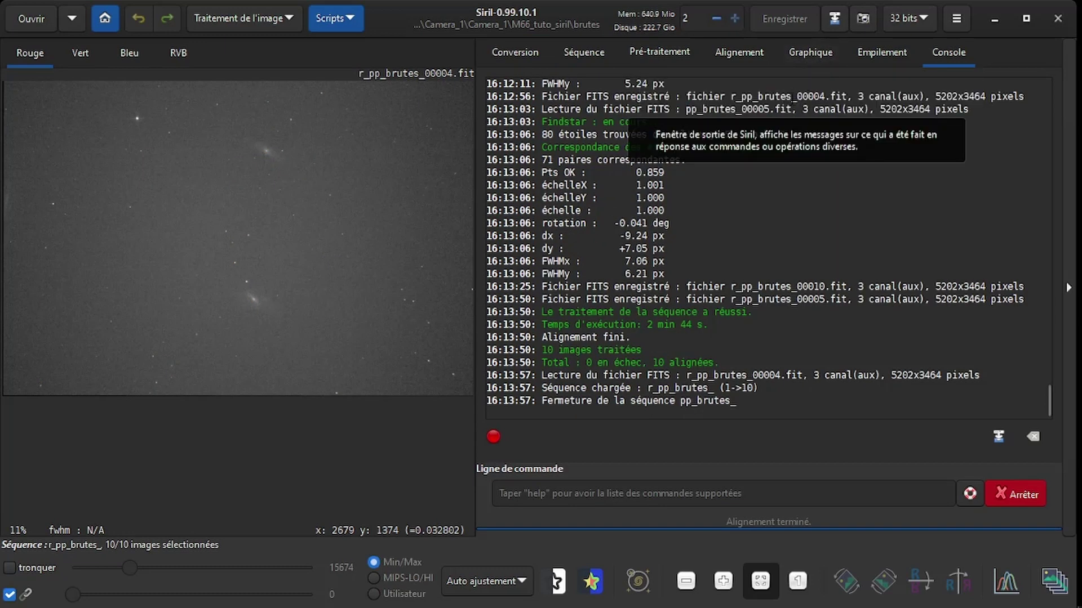
# Step: Examine the FWHM graph of the aligned images and the option to exclude image 2
pyautogui.click(803, 54)
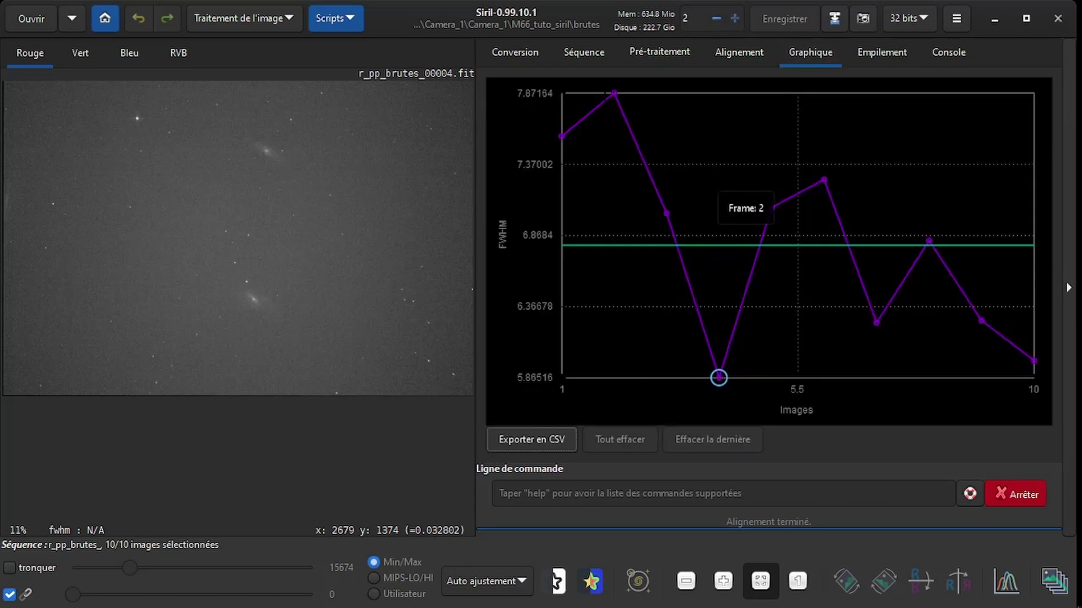
pyautogui.rightClick(612, 91)
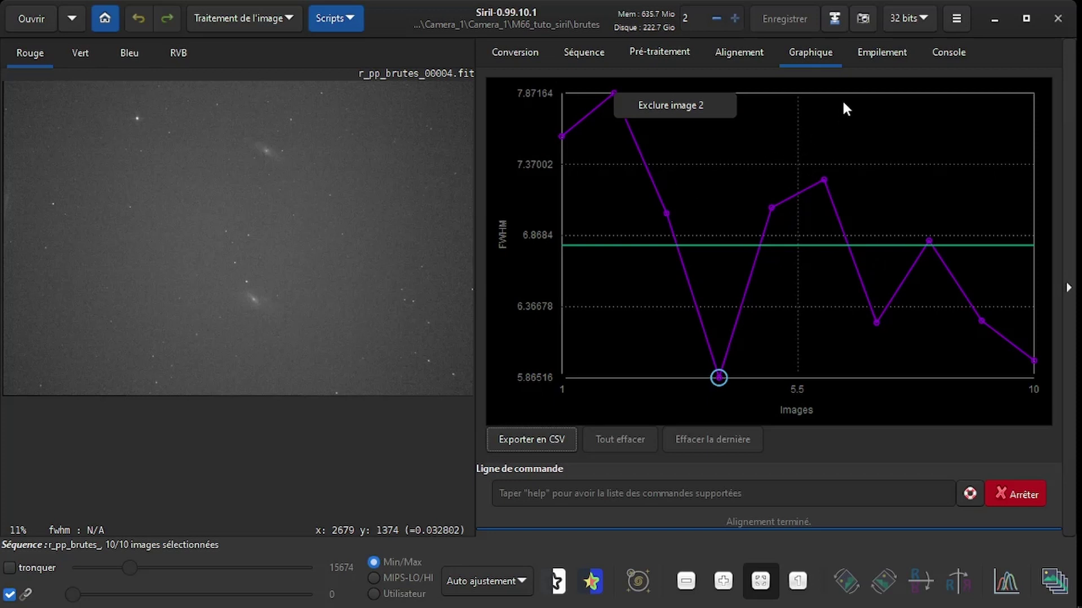
pyautogui.click(874, 52)
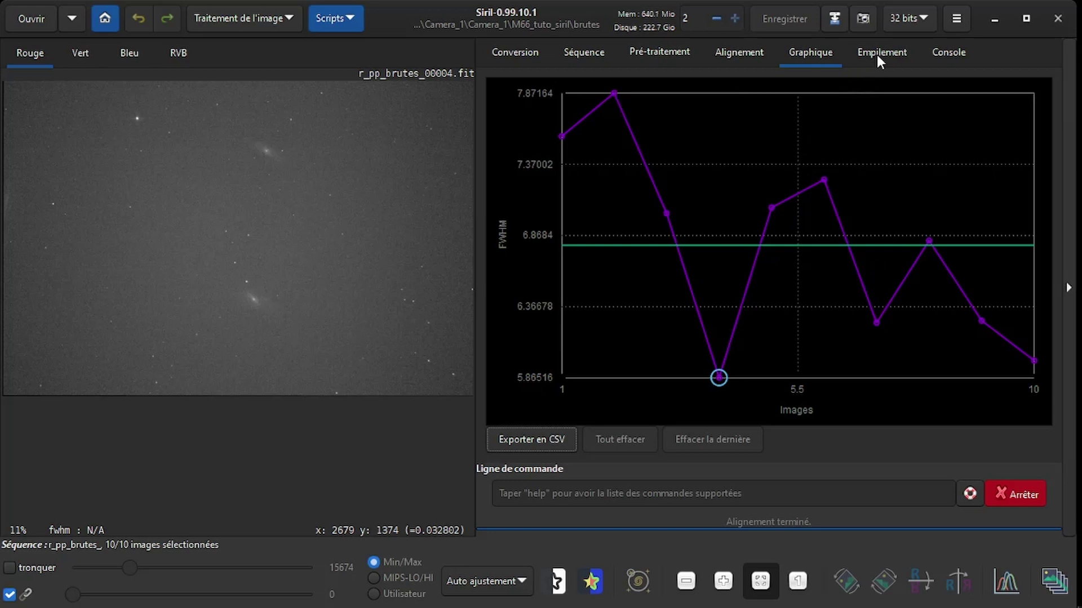
# Step: Stack all aligned images by average with deviant pixel rejection and Additive avec mise à l'échelle normalisation into r_pp_brutes_stacked.fit
pyautogui.click(876, 55)
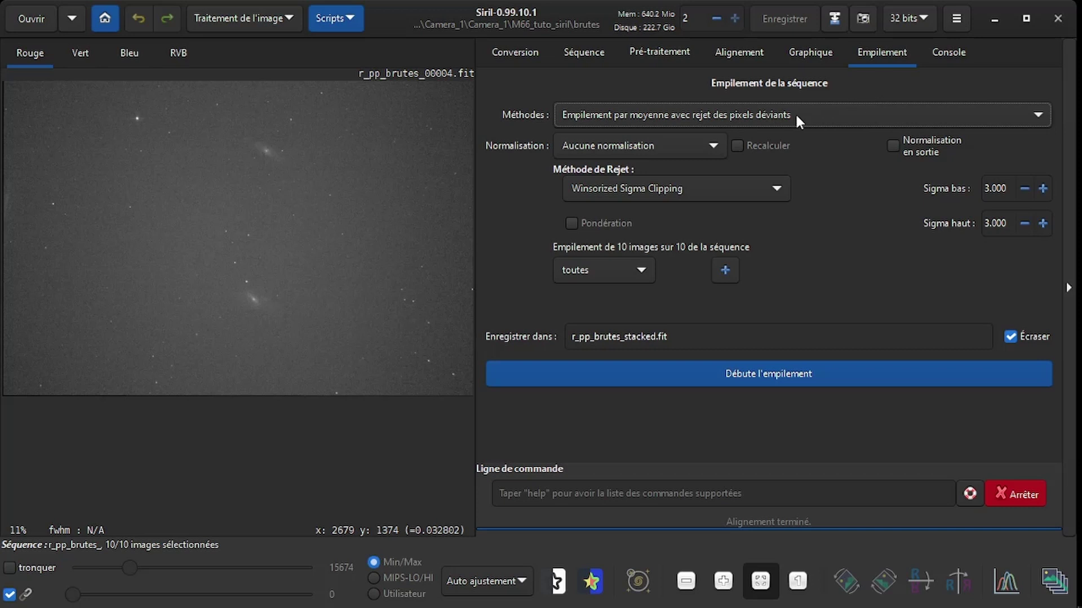
pyautogui.click(796, 112)
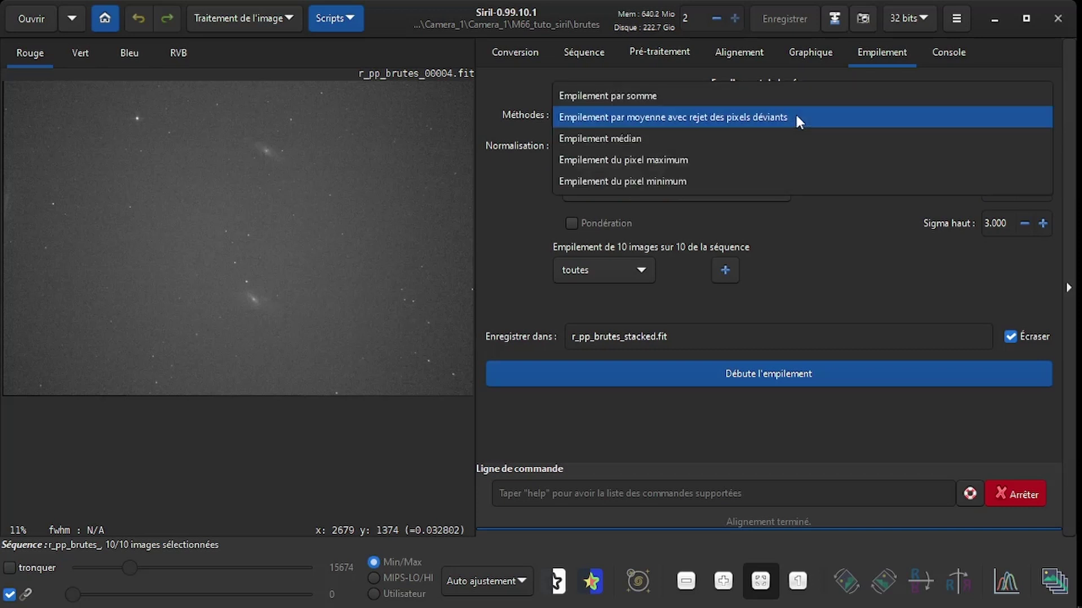
pyautogui.click(761, 116)
pyautogui.click(712, 148)
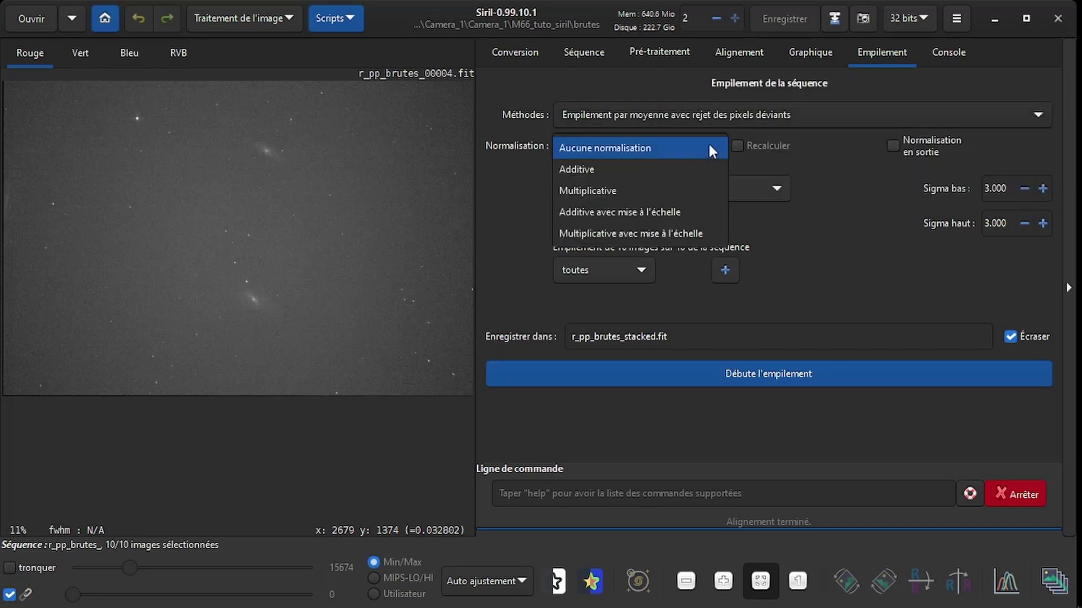
pyautogui.click(644, 212)
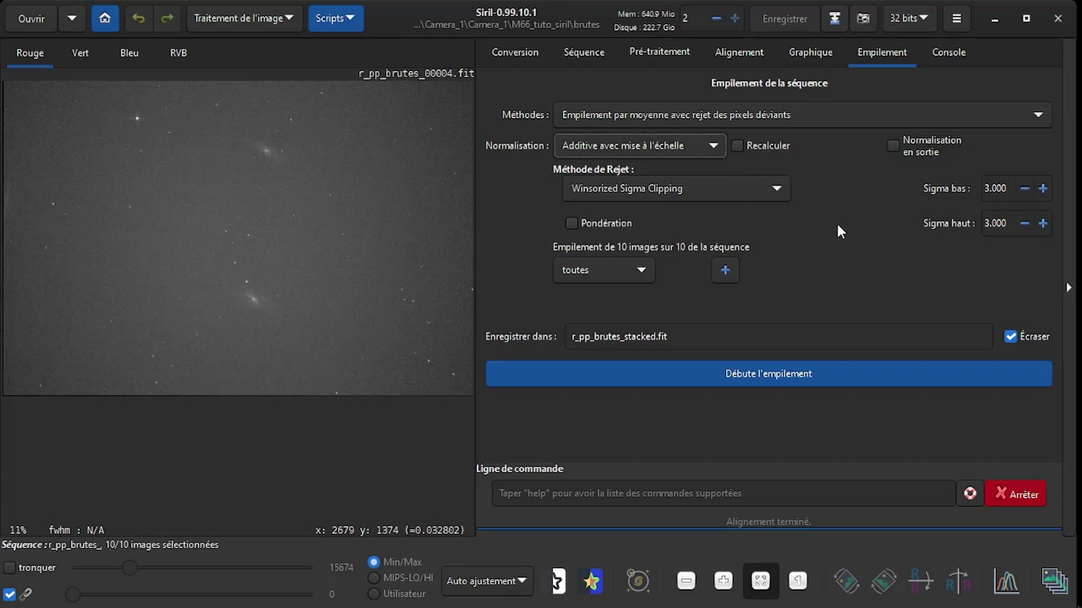
pyautogui.click(749, 374)
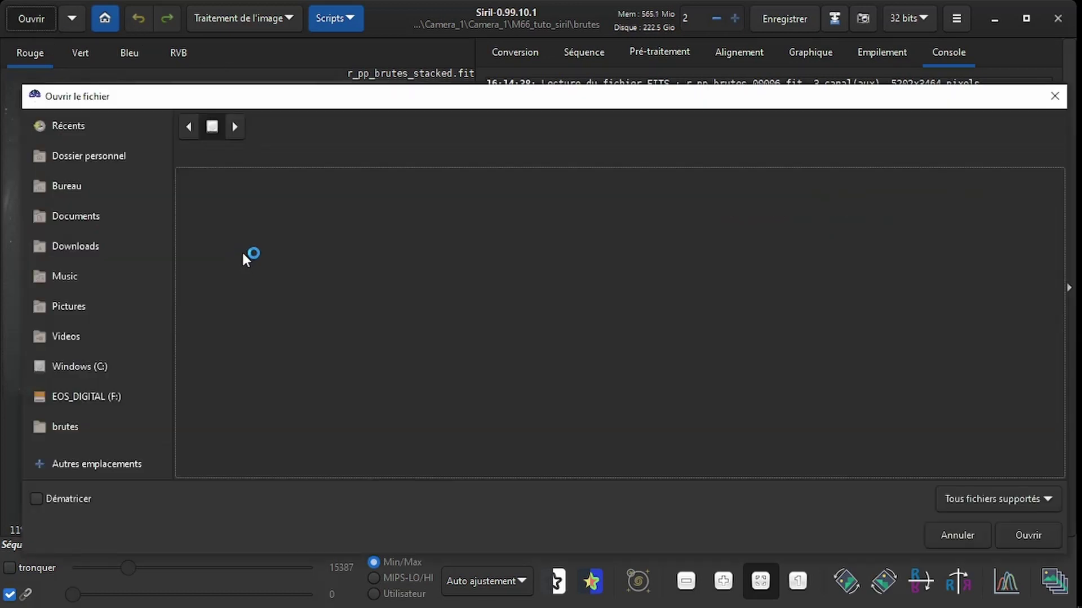
# Step: Browse the brutes folder of M66_tuto_siril for an image file to open
pyautogui.click(390, 125)
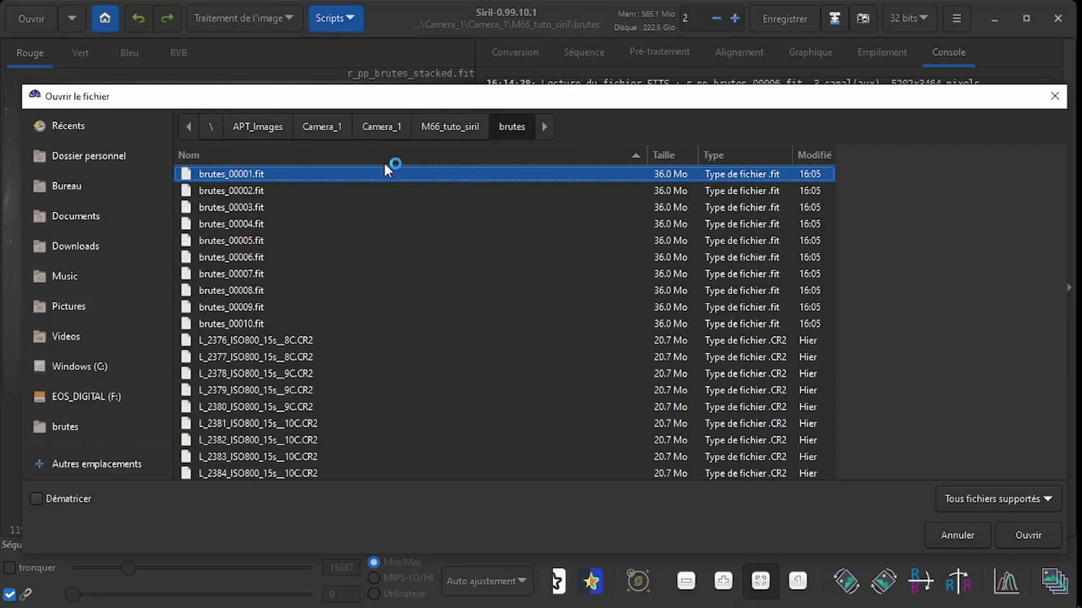